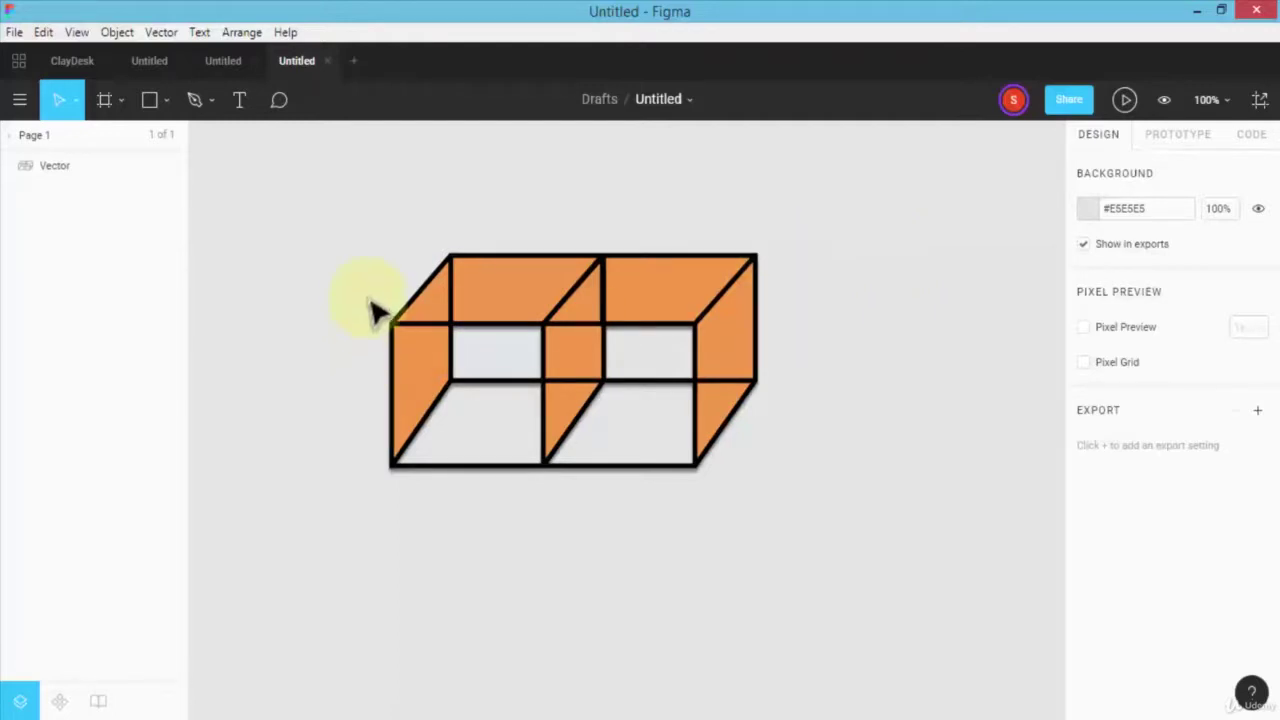
Step: Select the orange isometric box vector on the canvas
{"action": "left_click", "coordinate": [476, 301]}
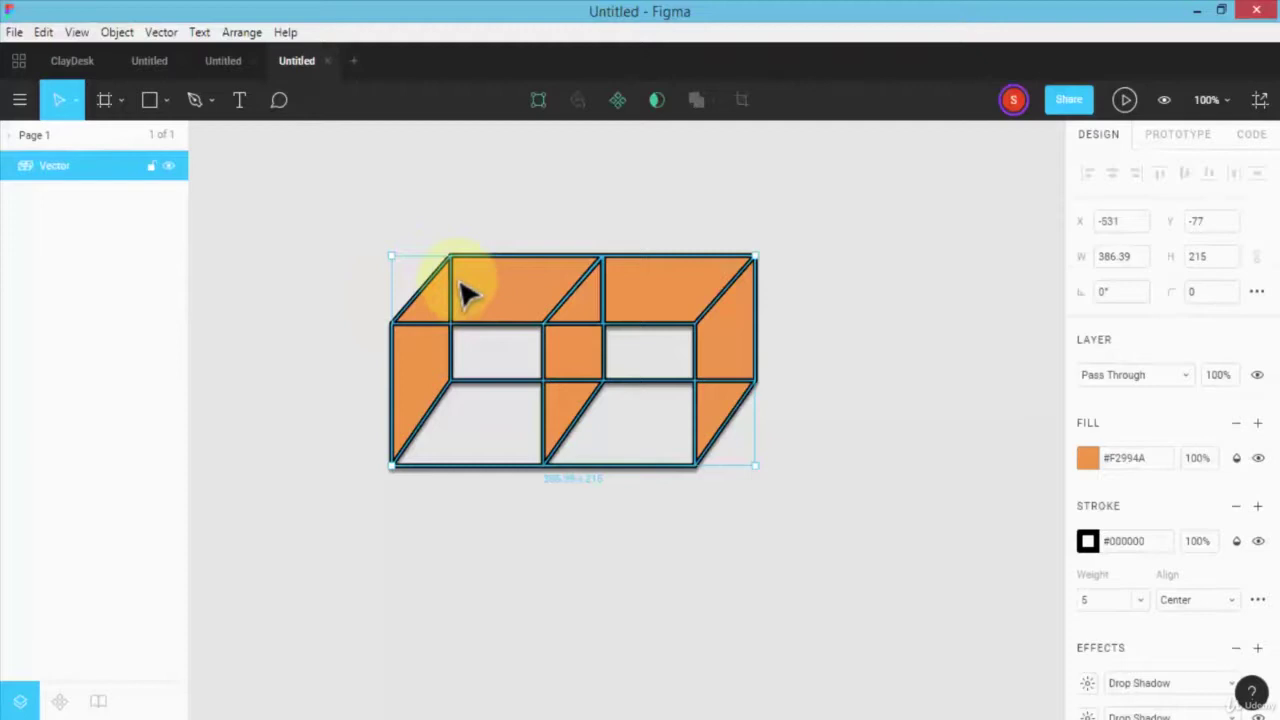
Step: Delete the orange box vector and bring up the Shape Tools list
{"action": "key", "text": "Delete"}
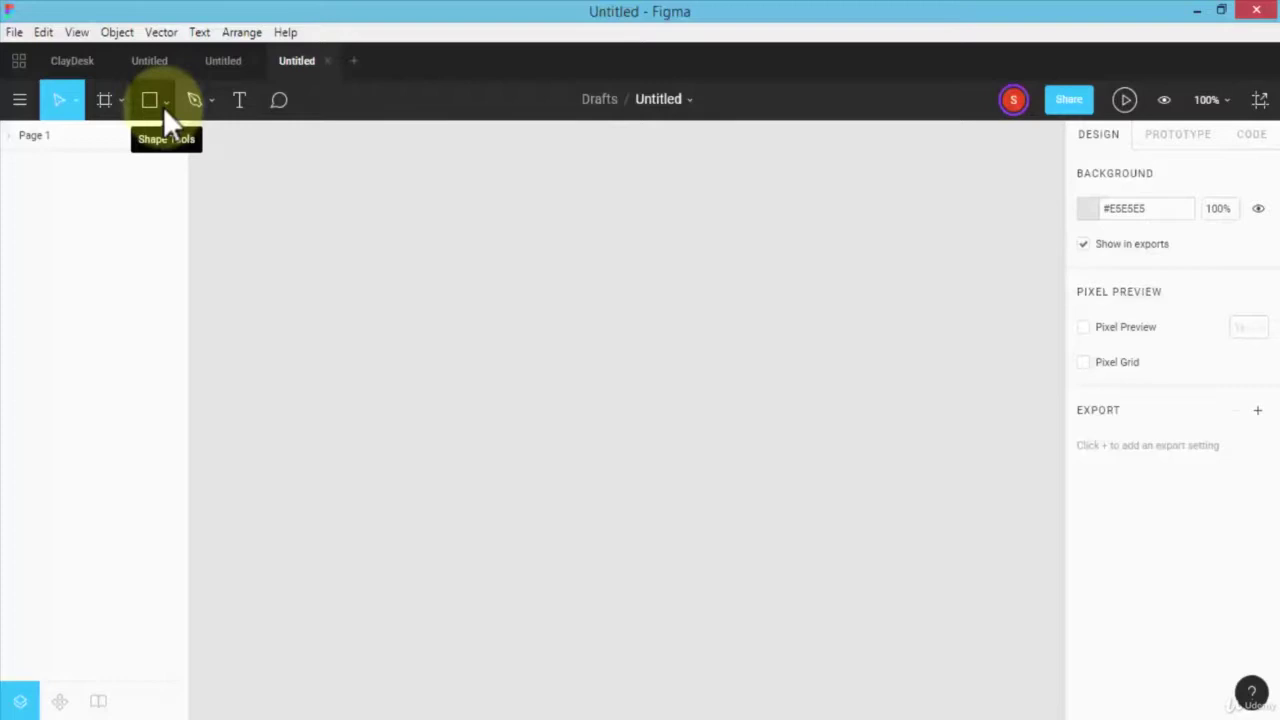
{"action": "left_click", "coordinate": [163, 107]}
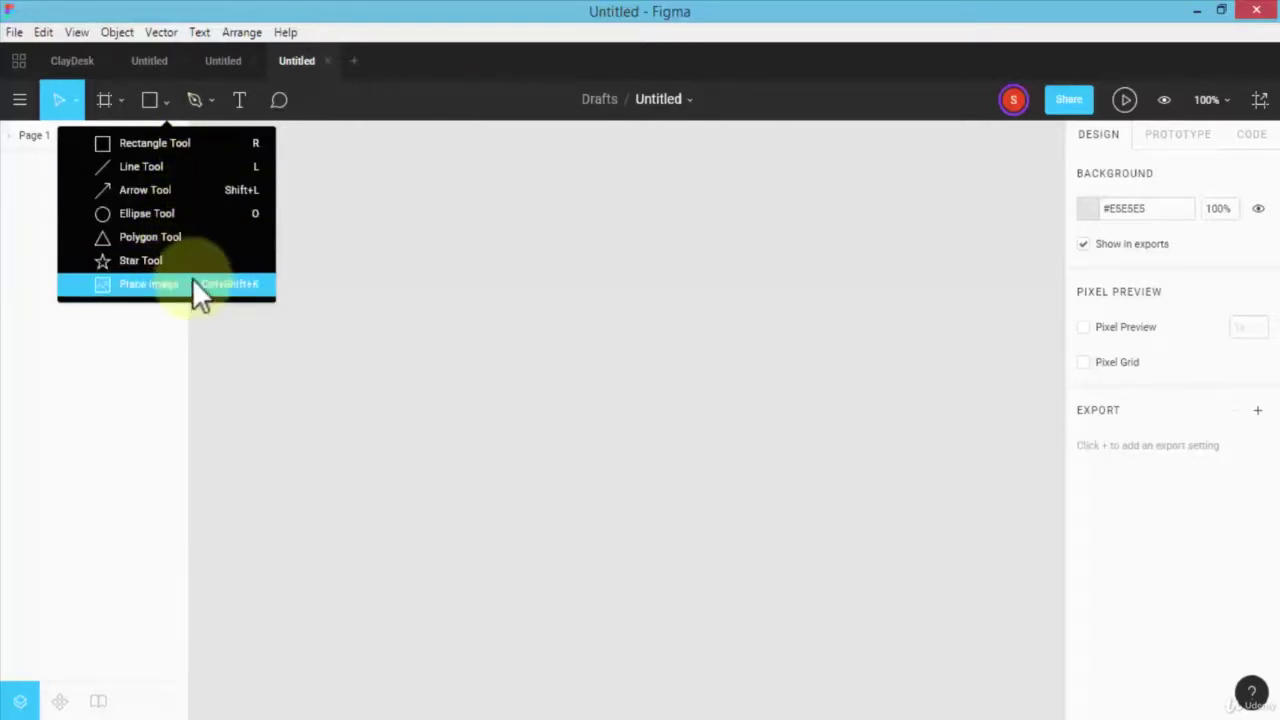
Step: Draw a grey 314×123 rectangle on the empty canvas
{"action": "left_click", "coordinate": [153, 146]}
{"action": "left_click_drag", "start_coordinate": [274, 209], "coordinate": [362, 332]}
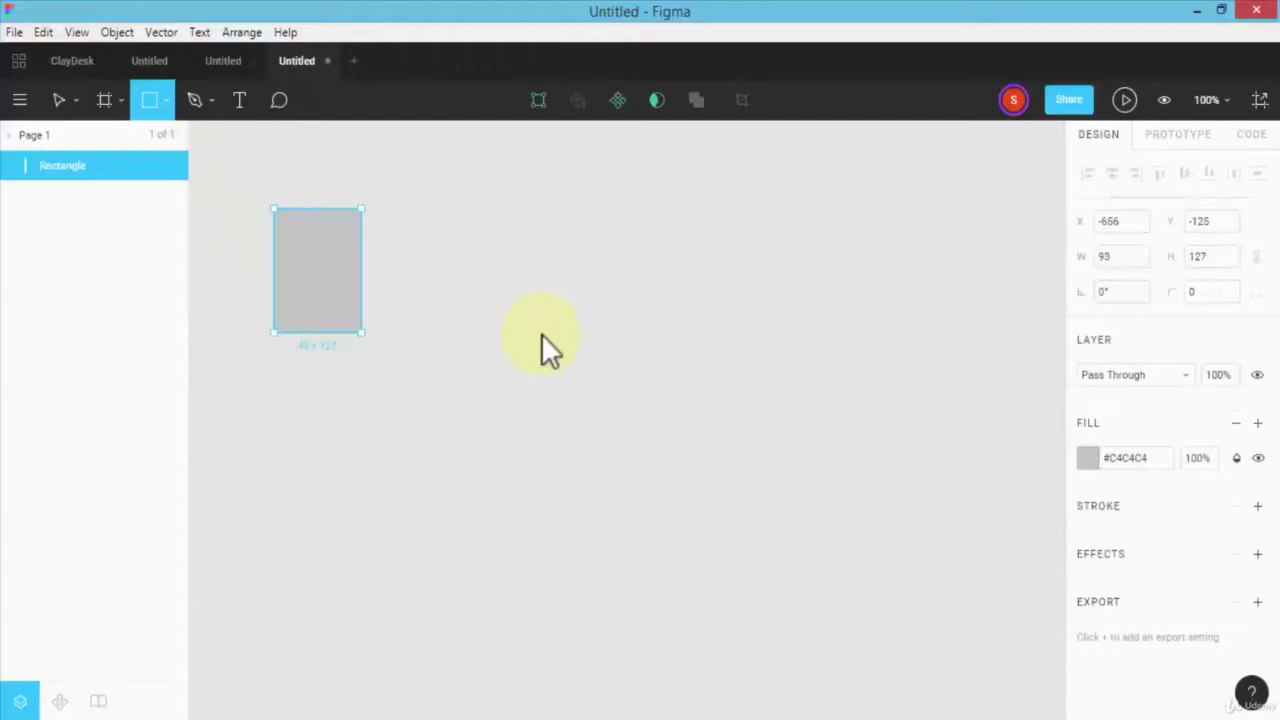
{"action": "left_click_drag", "start_coordinate": [541, 335], "coordinate": [569, 330]}
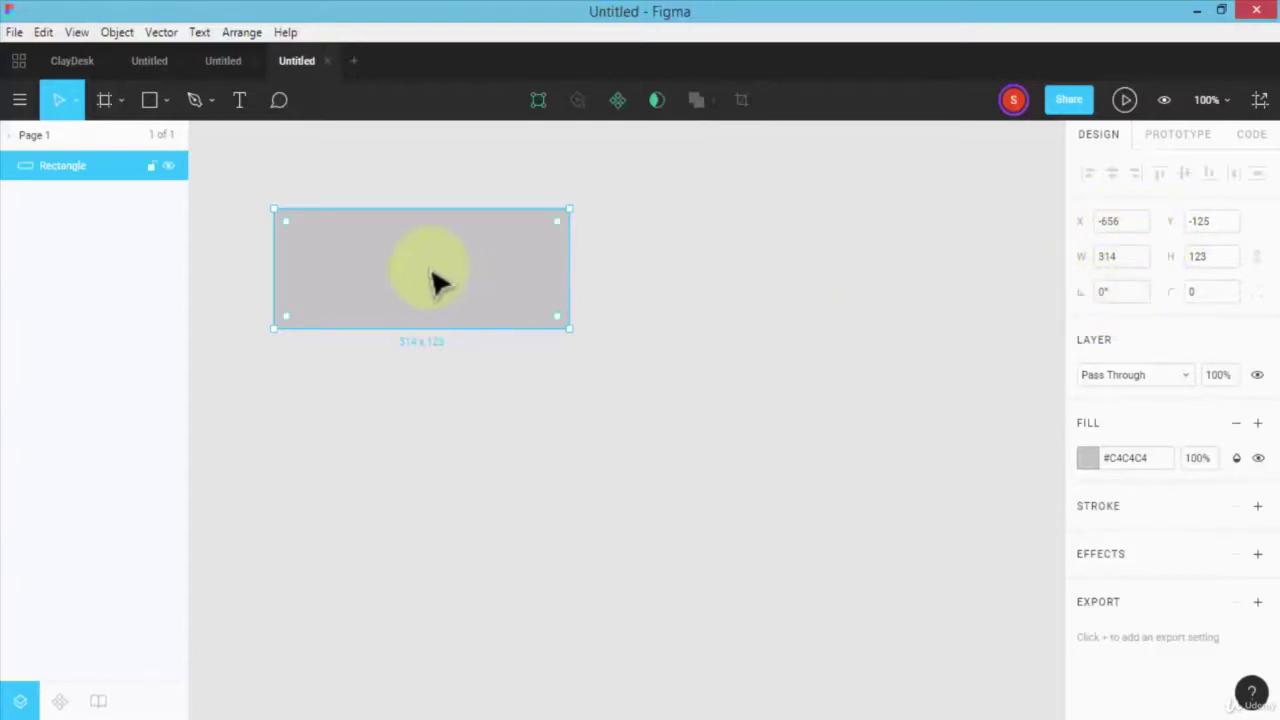
{"action": "mouse_move", "coordinate": [318, 270]}
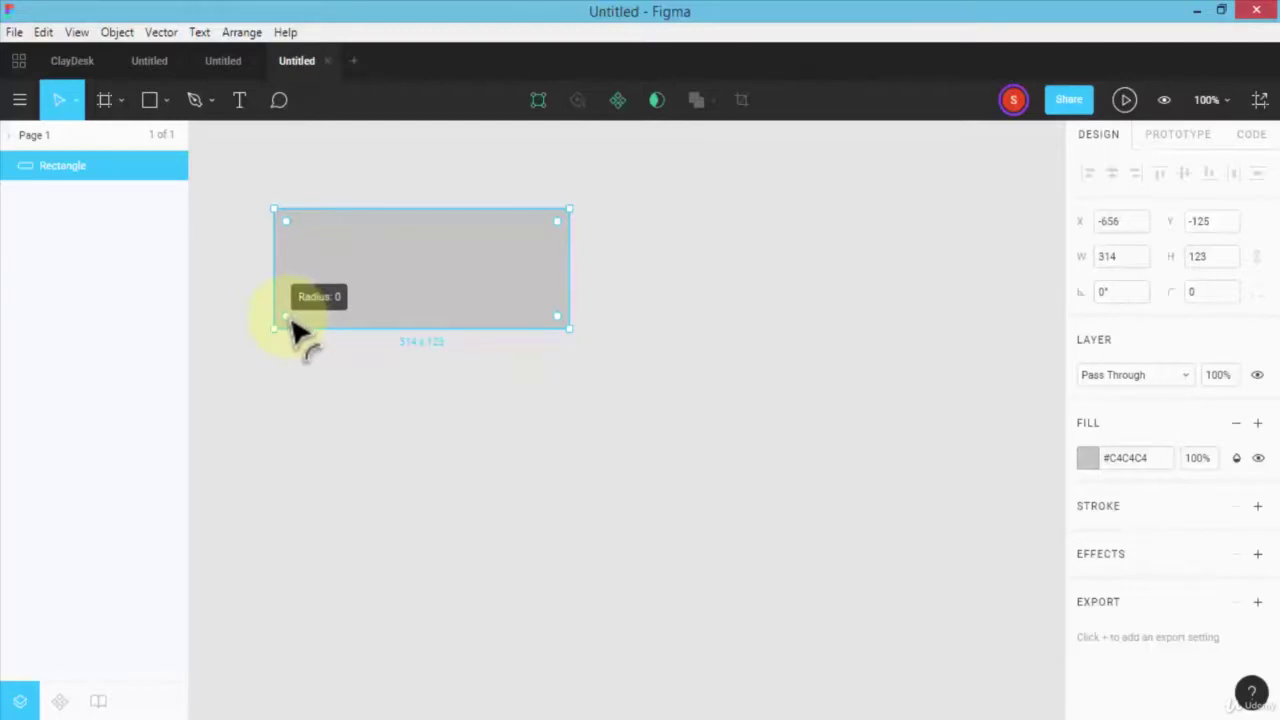
Step: Round the rectangle's corners to radius 50 using the handles and Corner Radius field
{"action": "left_click_drag", "start_coordinate": [290, 322], "coordinate": [315, 310]}
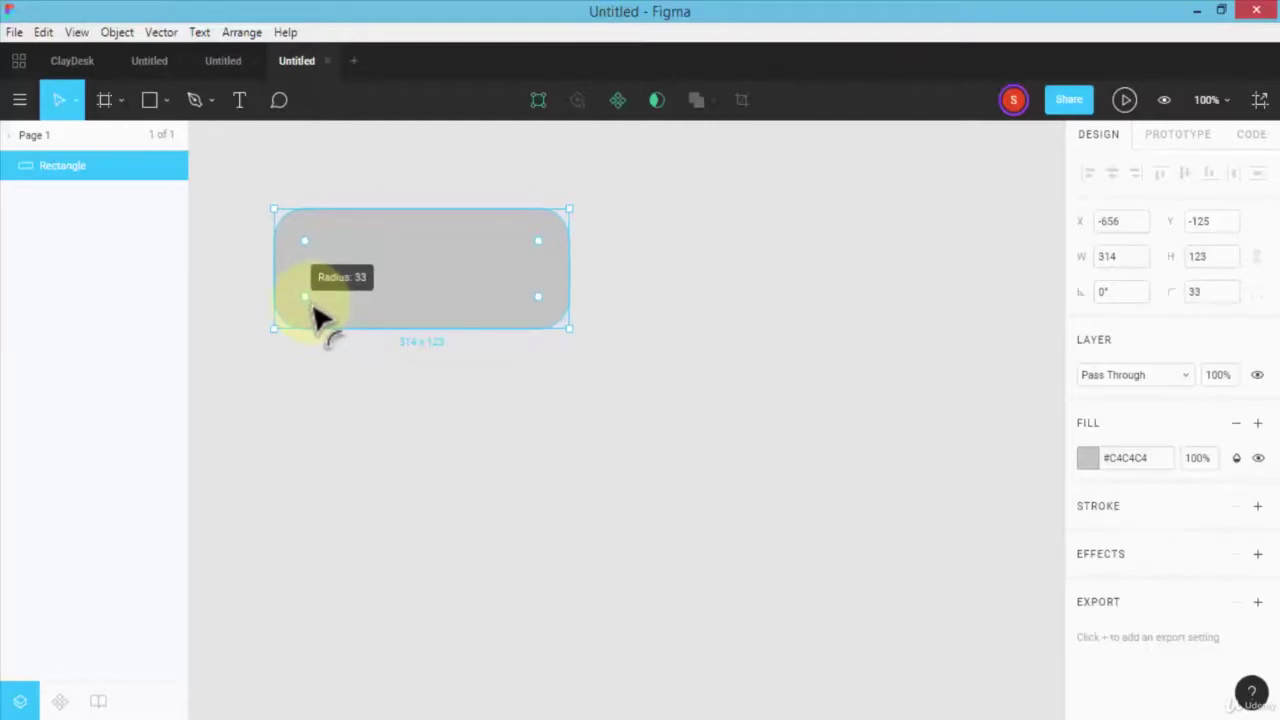
{"action": "left_click_drag", "start_coordinate": [315, 310], "coordinate": [315, 309]}
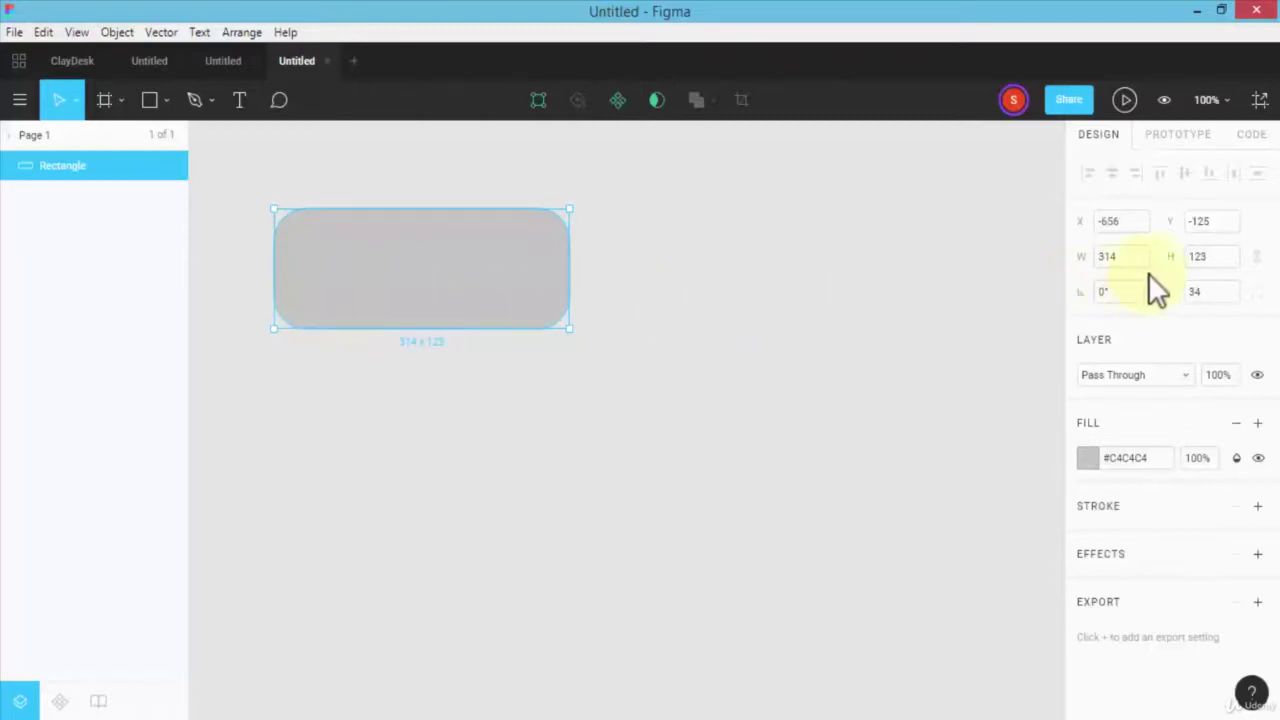
{"action": "left_click", "coordinate": [1201, 293]}
{"action": "type", "text": "1"}
{"action": "key", "text": "Return"}
{"action": "mouse_move", "coordinate": [421, 268]}
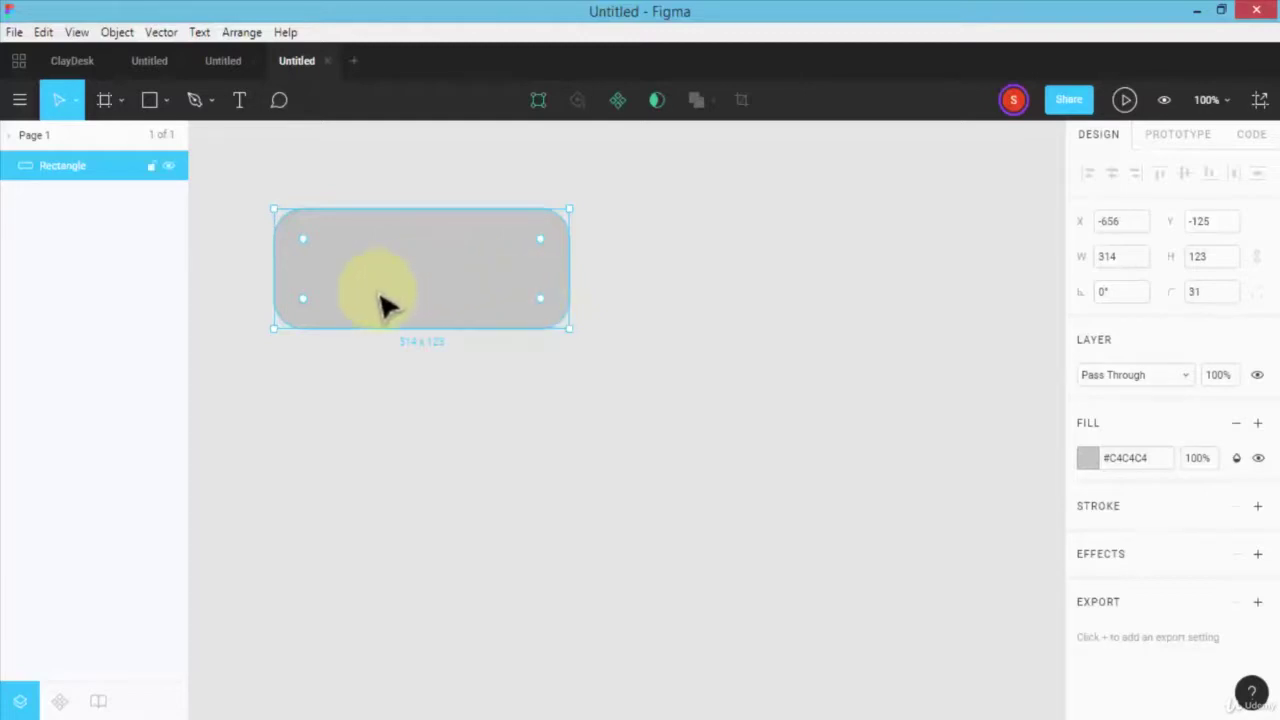
{"action": "left_click_drag", "start_coordinate": [313, 313], "coordinate": [335, 300]}
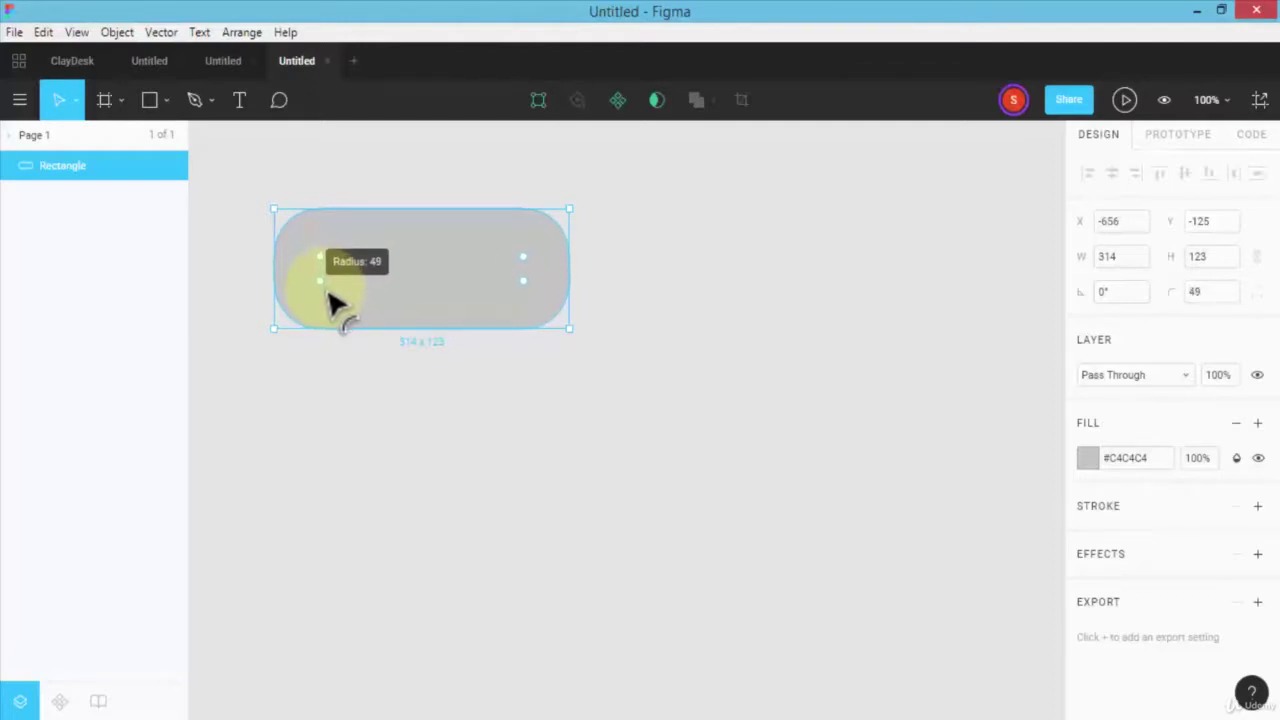
{"action": "left_click_drag", "start_coordinate": [335, 300], "coordinate": [334, 298]}
{"action": "left_click", "coordinate": [1202, 290]}
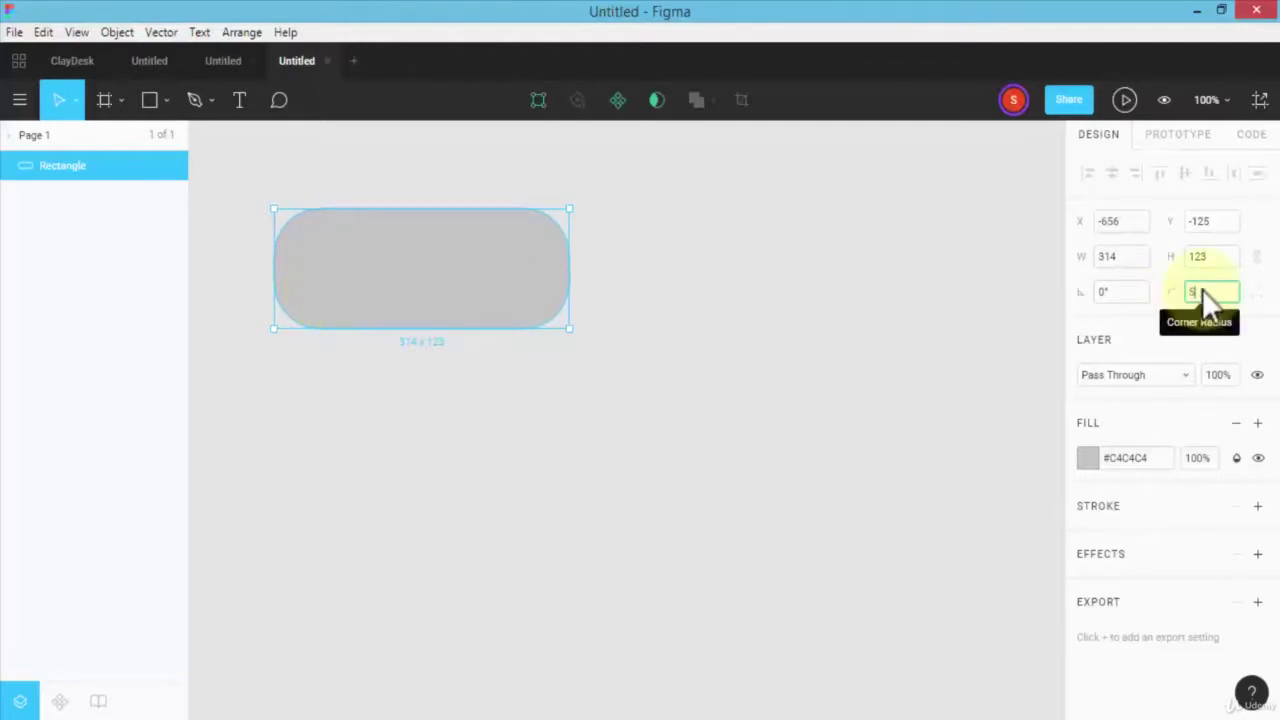
{"action": "type", "text": "50"}
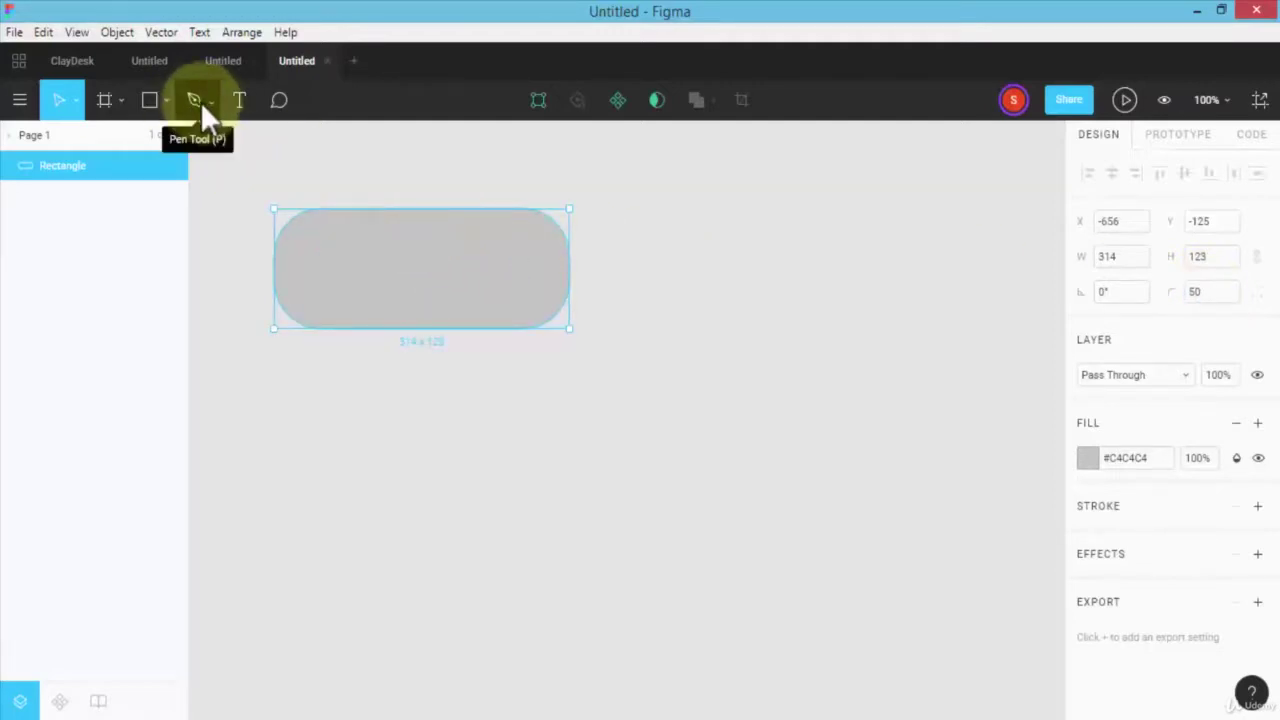
Step: Place the pink-orange gradient JPG as the pill's image fill
{"action": "left_click", "coordinate": [166, 100]}
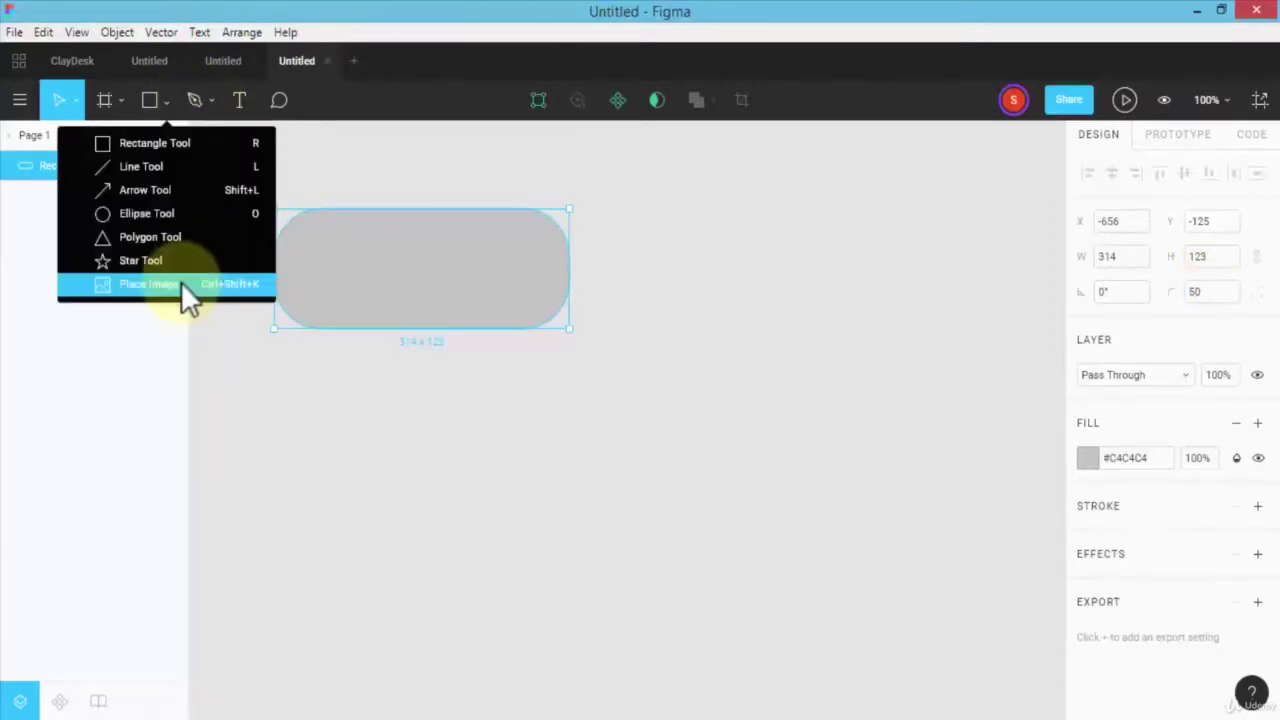
{"action": "left_click", "coordinate": [181, 283]}
{"action": "left_click", "coordinate": [494, 199]}
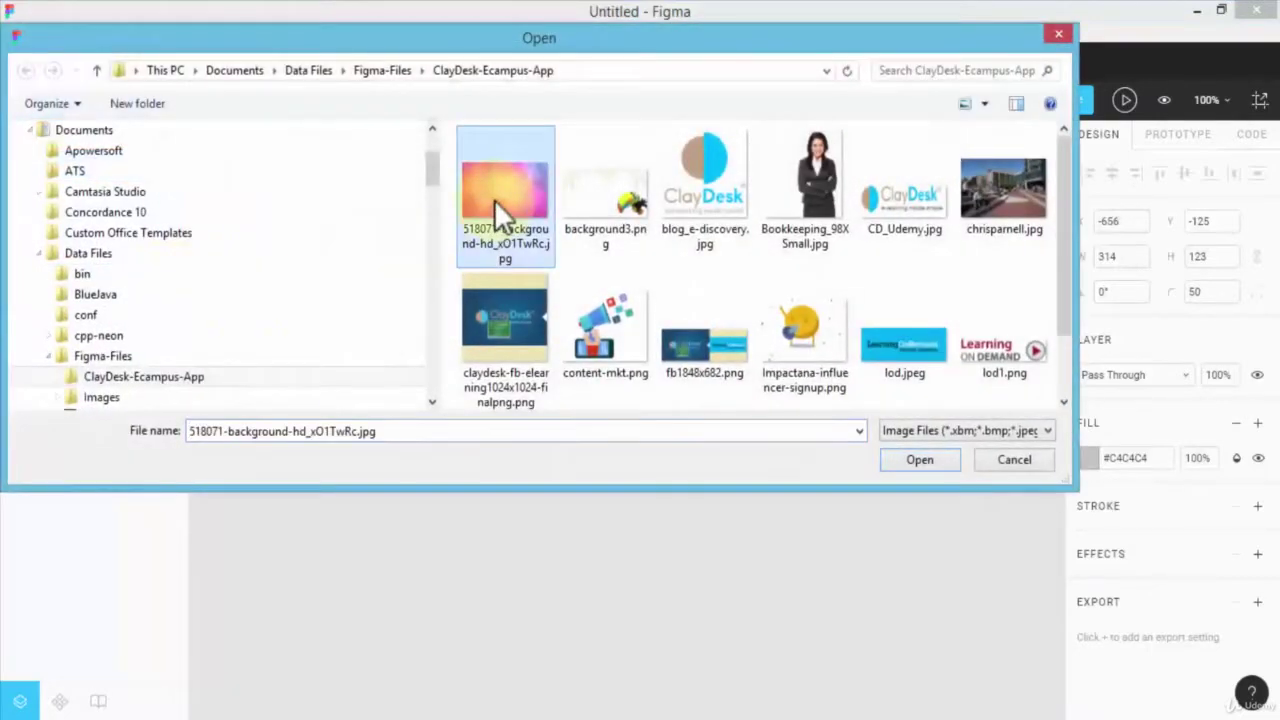
{"action": "left_click", "coordinate": [917, 459]}
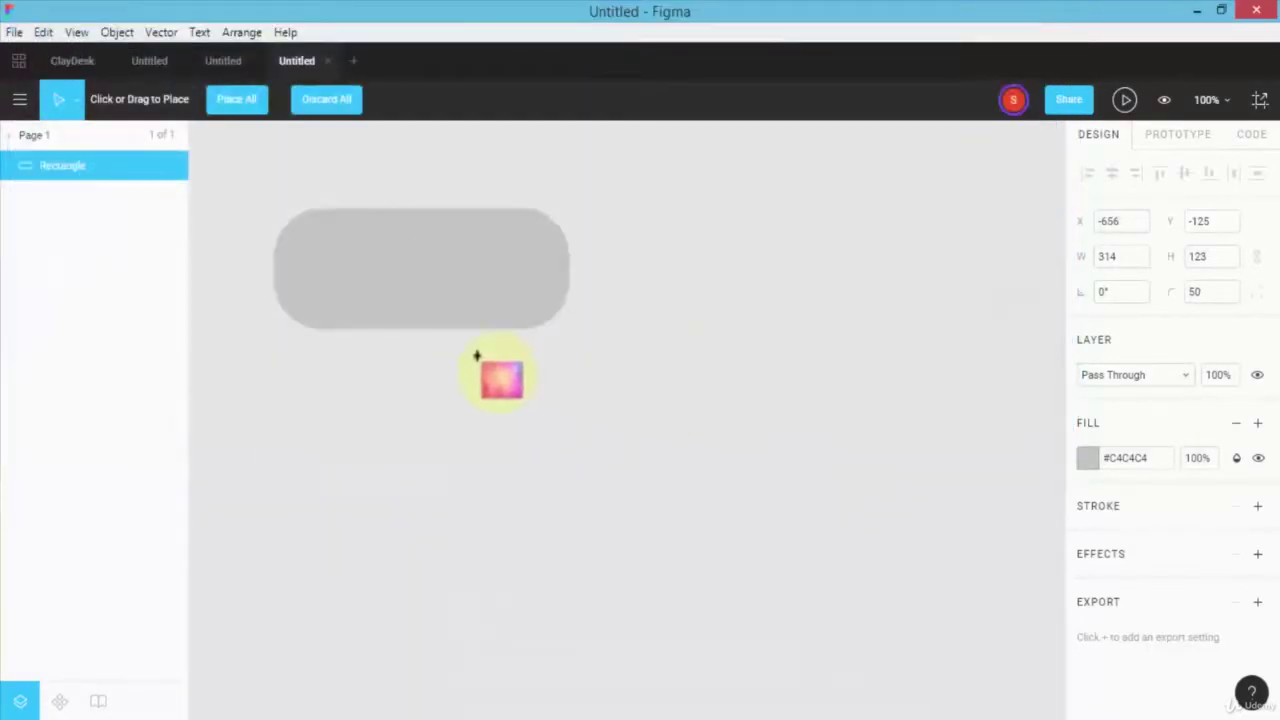
{"action": "left_click", "coordinate": [370, 245]}
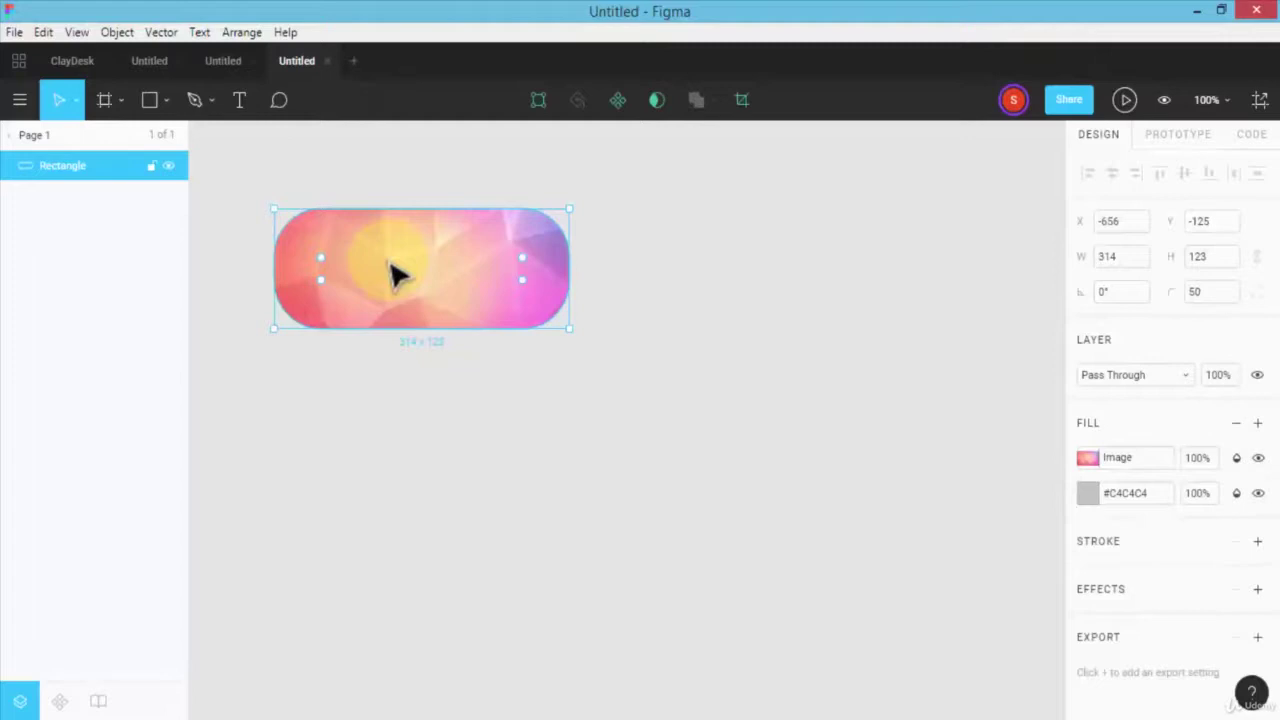
{"action": "left_click", "coordinate": [244, 103]}
Step: Type bold Roboto 'Click Here' over the pill, then resize the pill to 252×101
{"action": "left_click_drag", "start_coordinate": [315, 240], "coordinate": [531, 303]}
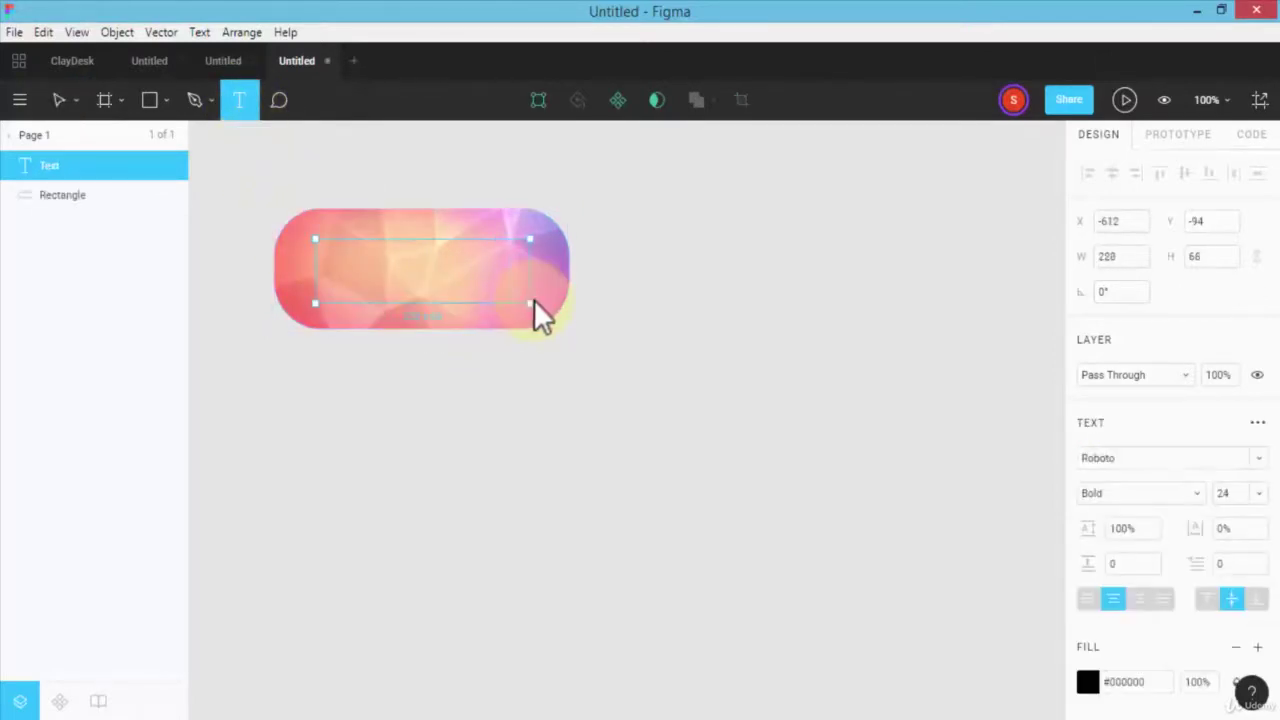
{"action": "type", "text": "Click Here"}
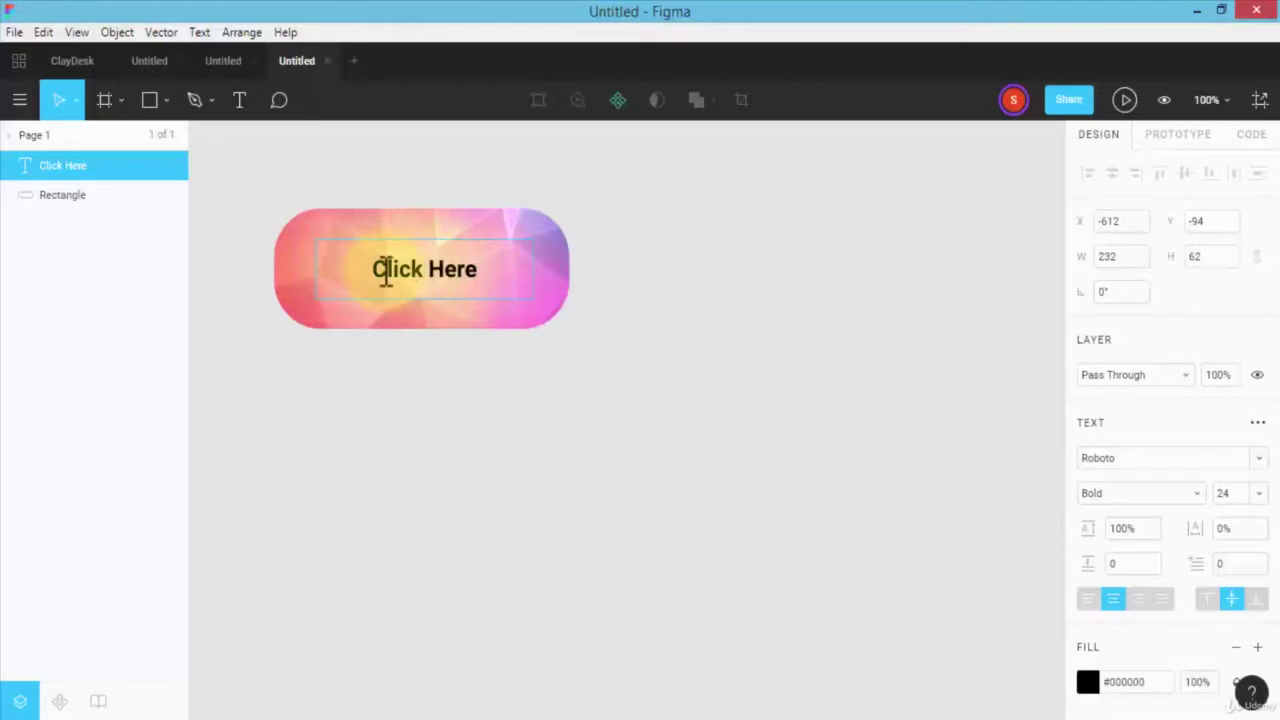
{"action": "key", "text": "Escape"}
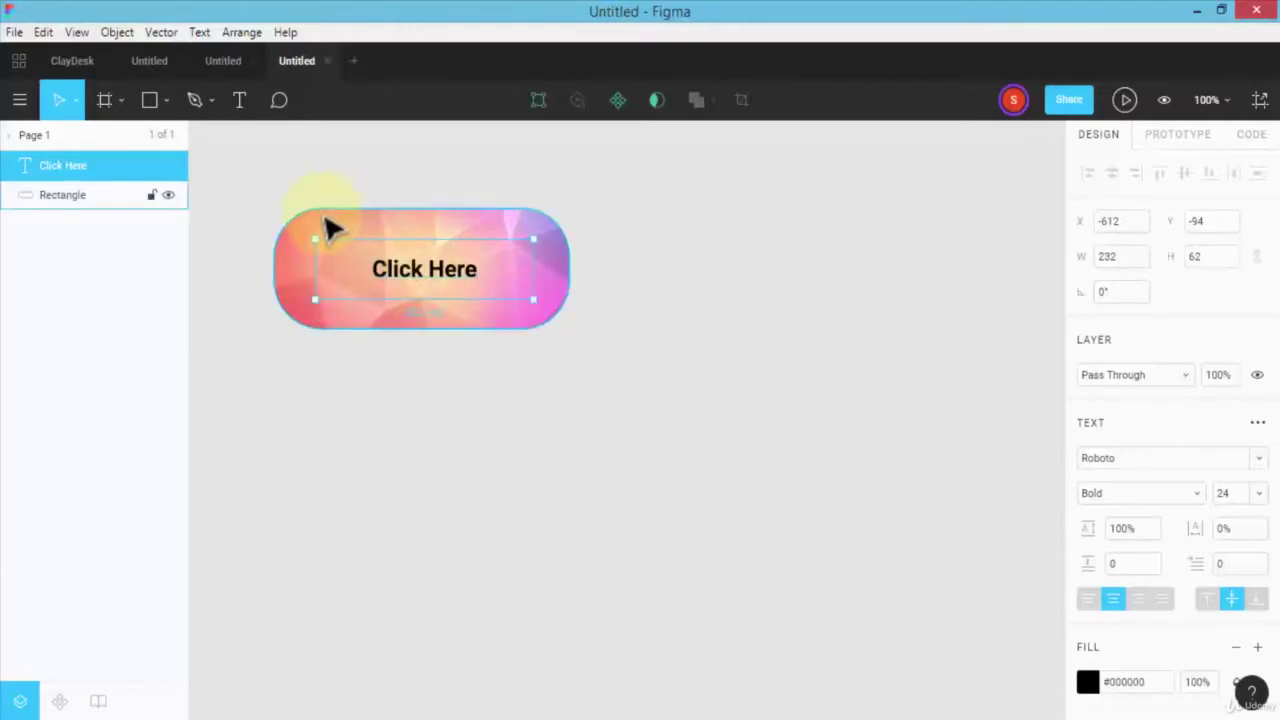
{"action": "left_click", "coordinate": [322, 218]}
{"action": "left_click_drag", "start_coordinate": [271, 207], "coordinate": [330, 229]}
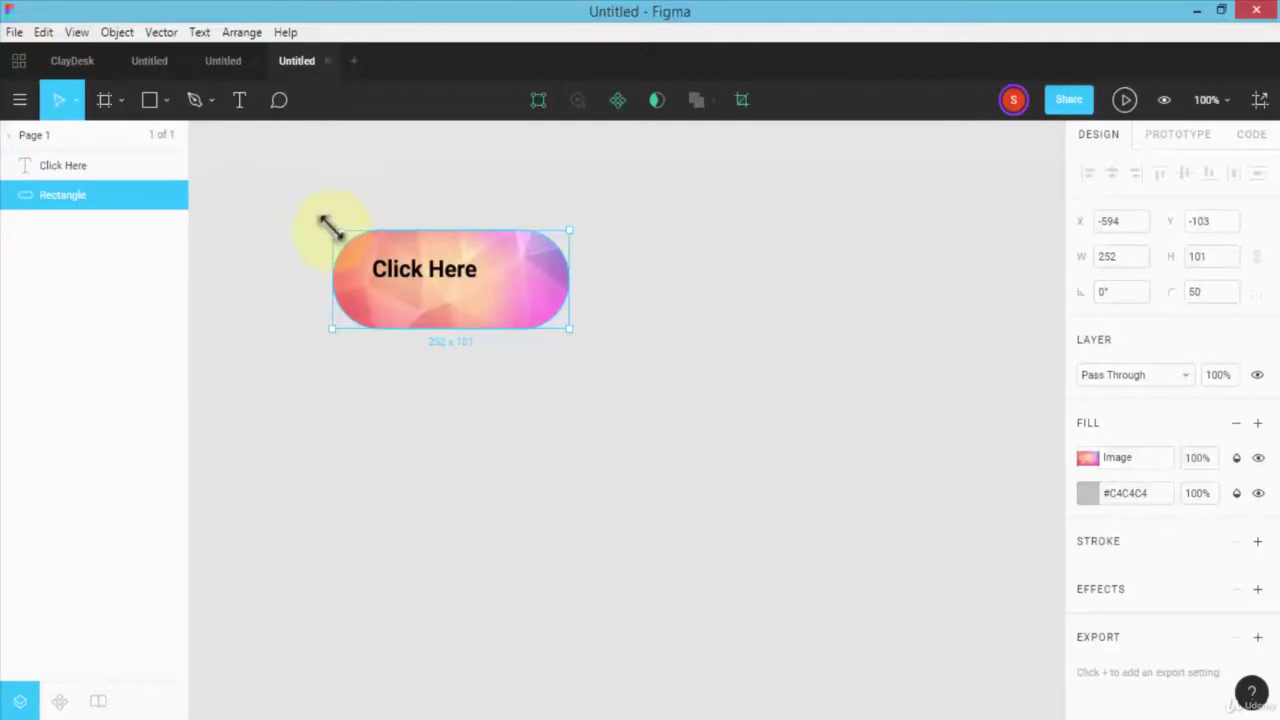
Step: Resize the pill to 230×92 and trim the Click Here box to 137×37, centred on it
{"action": "mouse_move", "coordinate": [331, 229]}
{"action": "left_mouse_down"}
{"action": "mouse_move", "coordinate": [426, 267]}
{"action": "mouse_move", "coordinate": [357, 246]}
{"action": "mouse_move", "coordinate": [400, 251]}
{"action": "mouse_move", "coordinate": [491, 331]}
{"action": "mouse_move", "coordinate": [545, 270]}
{"action": "mouse_move", "coordinate": [522, 201]}
{"action": "left_mouse_up"}
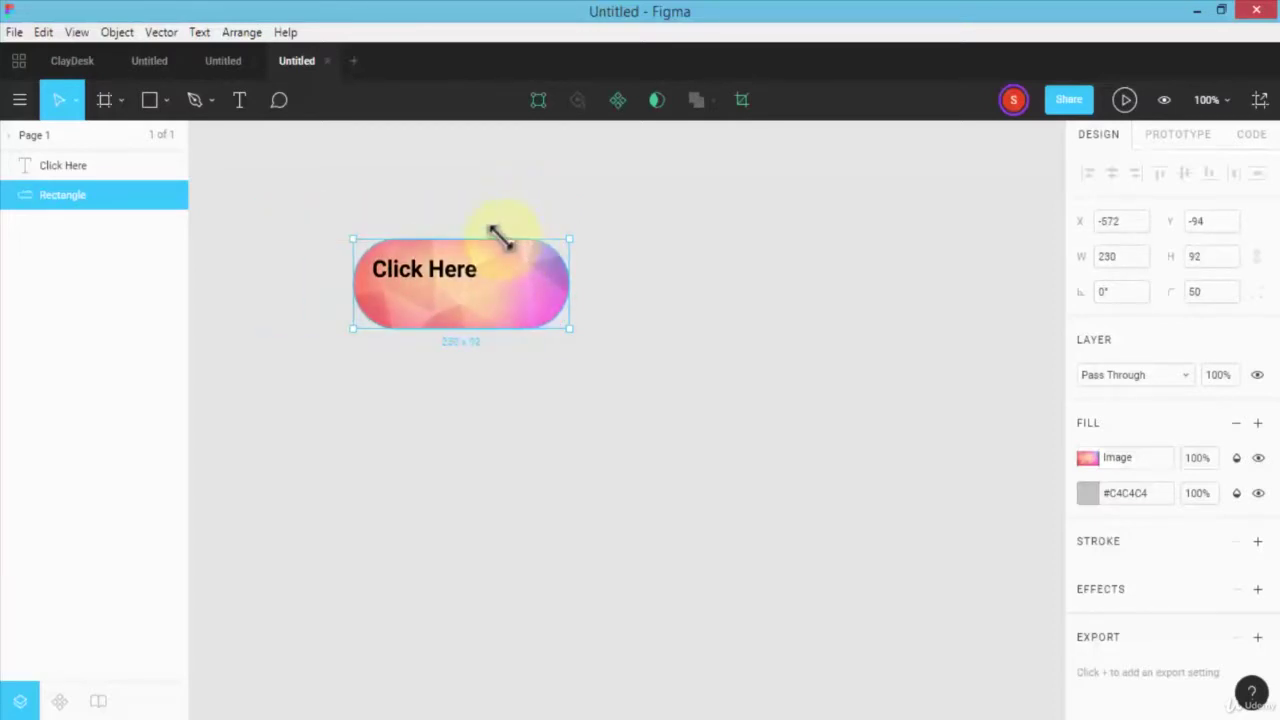
{"action": "left_click", "coordinate": [443, 289]}
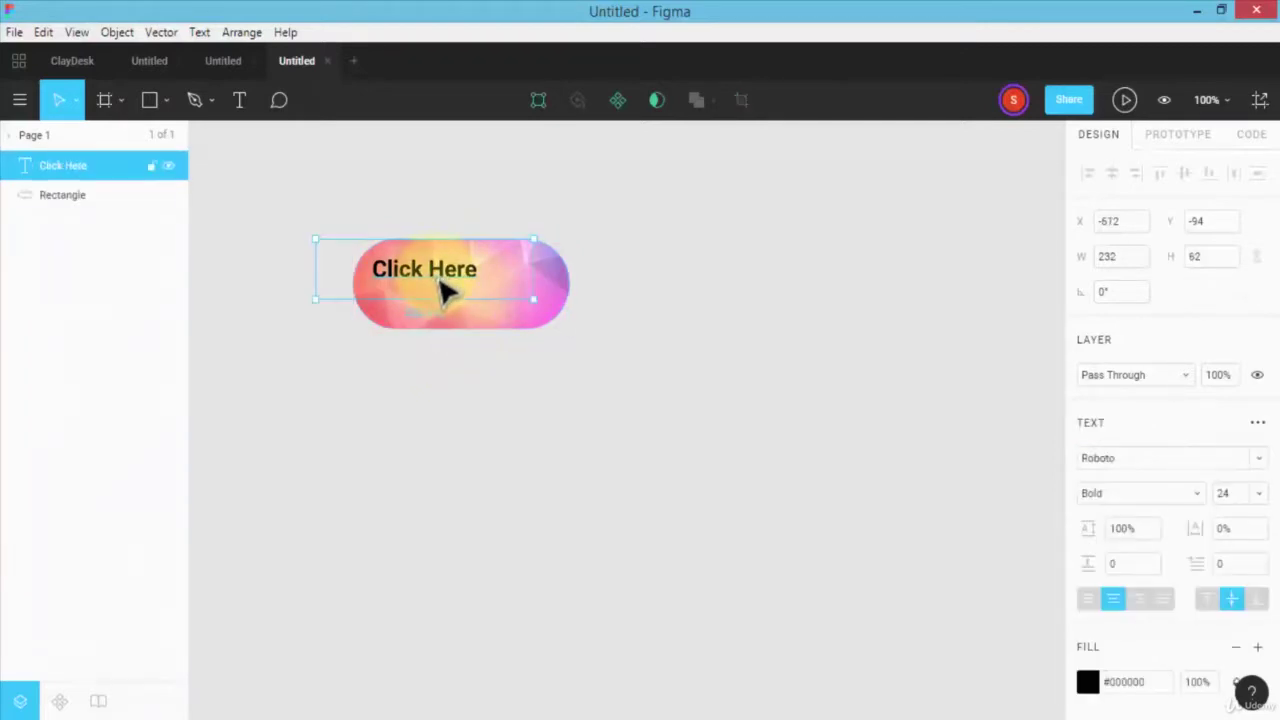
{"action": "left_click_drag", "start_coordinate": [429, 280], "coordinate": [512, 287]}
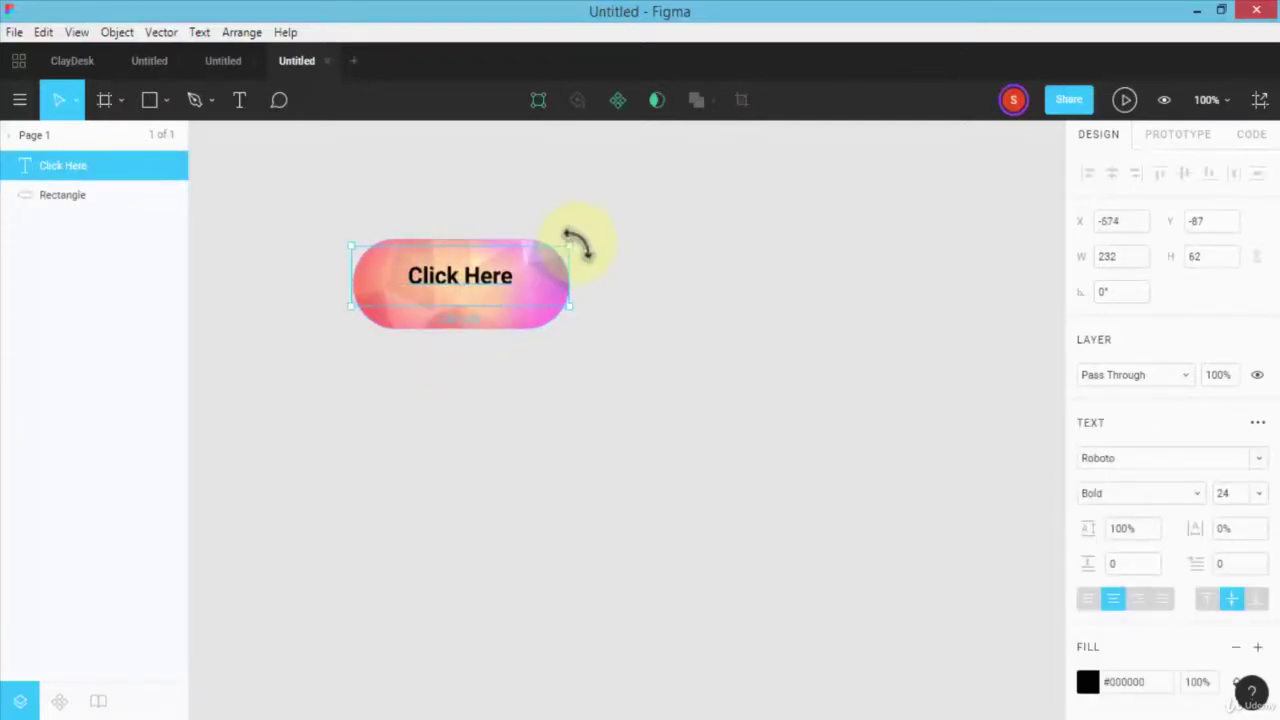
{"action": "left_click_drag", "start_coordinate": [569, 245], "coordinate": [481, 272]}
{"action": "left_click_drag", "start_coordinate": [391, 294], "coordinate": [440, 290]}
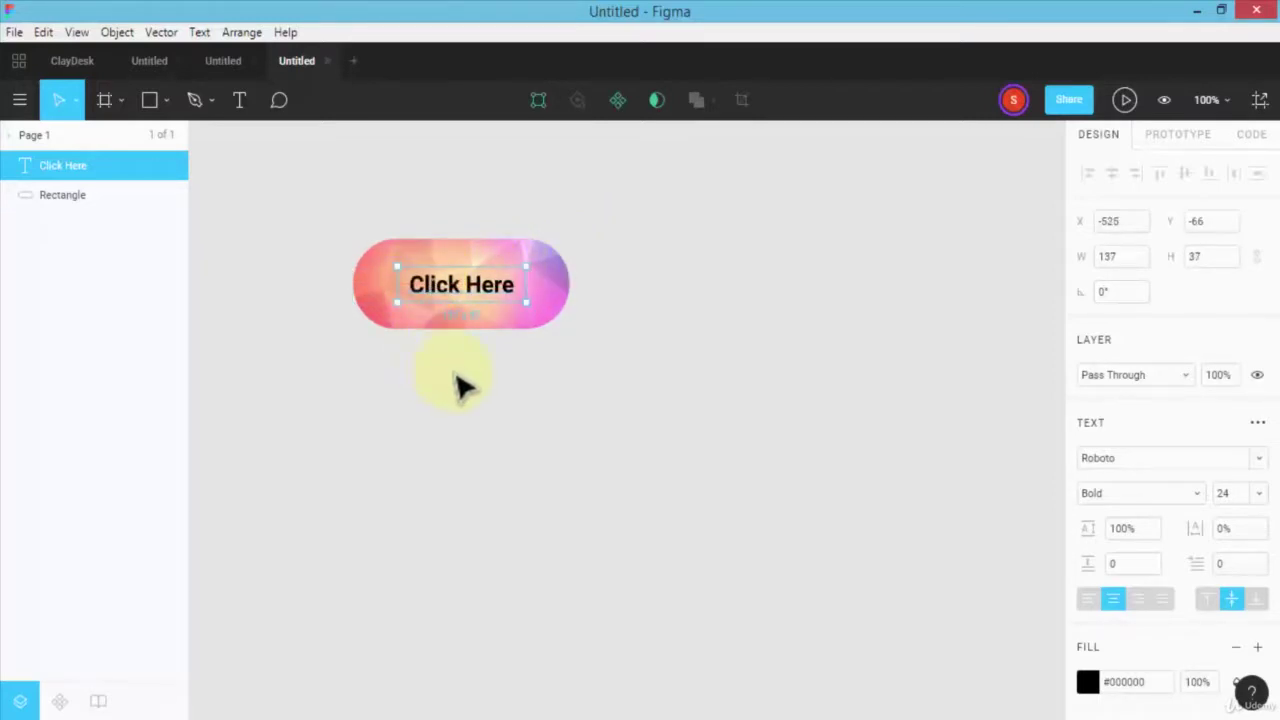
{"action": "left_click", "coordinate": [478, 262]}
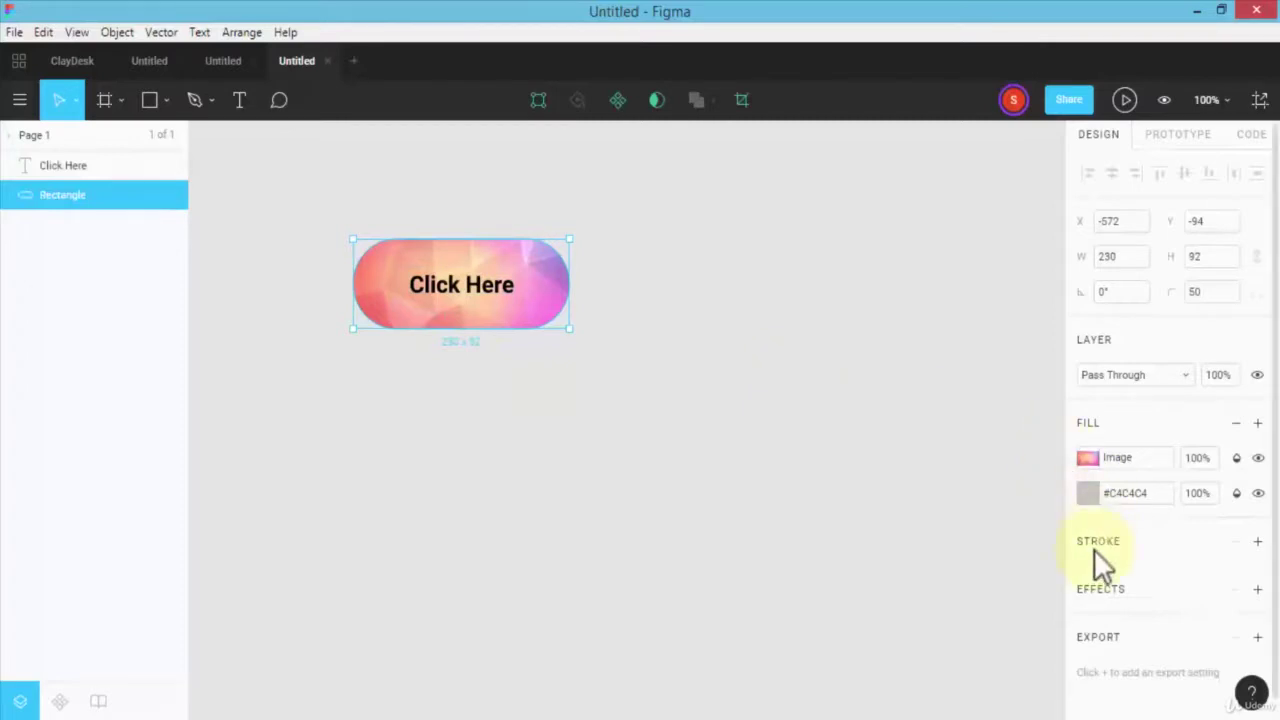
Step: Check the Click Here label's font list, keeping Roboto
{"action": "left_click", "coordinate": [449, 298]}
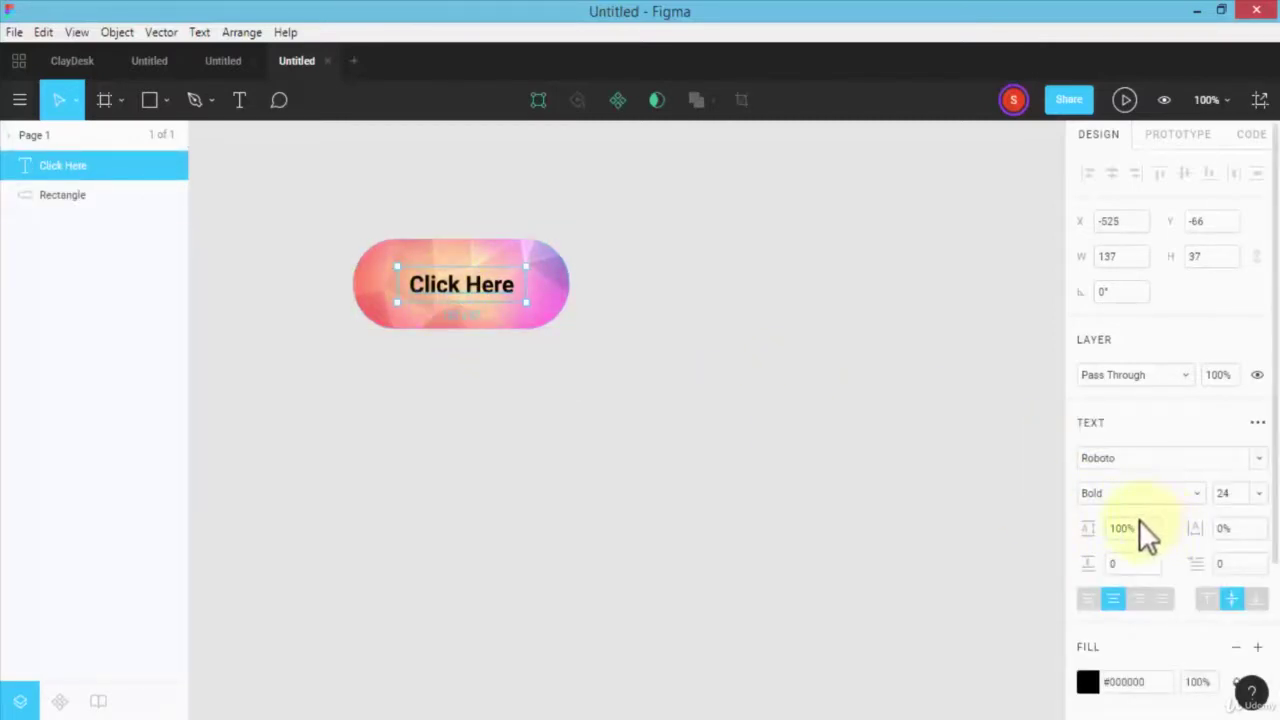
{"action": "left_click", "coordinate": [1116, 456]}
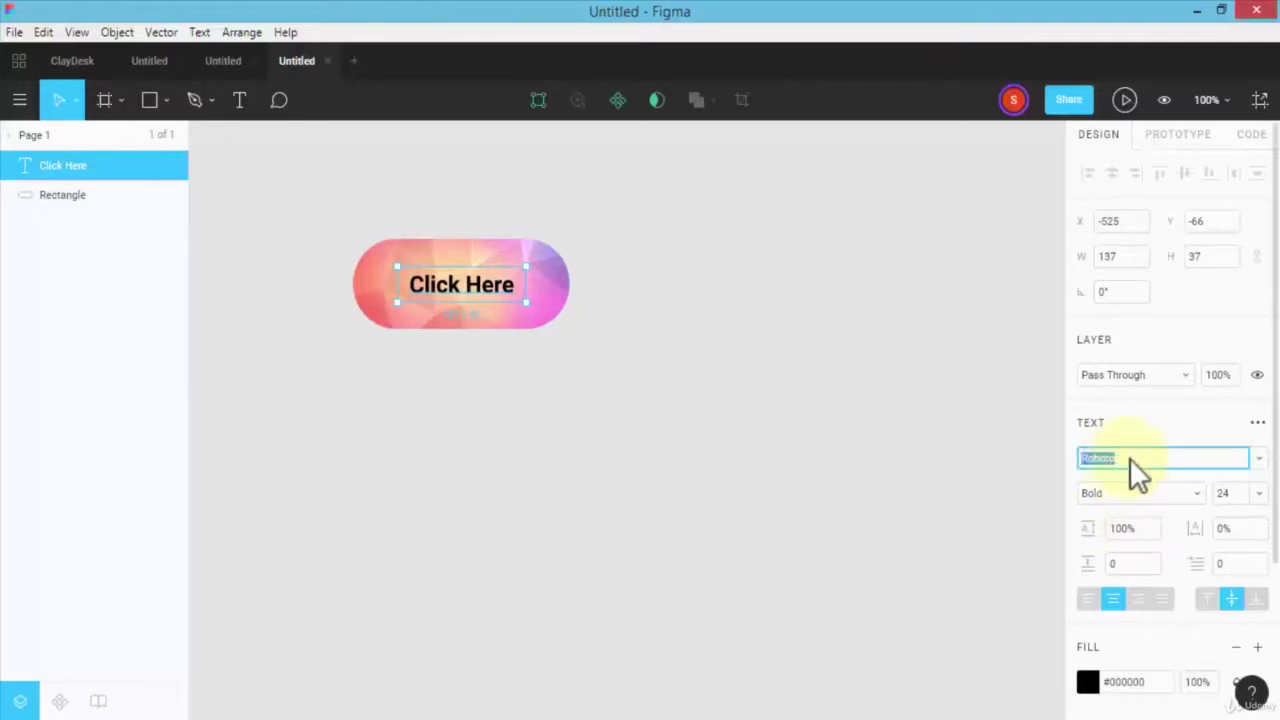
{"action": "left_click", "coordinate": [1256, 460]}
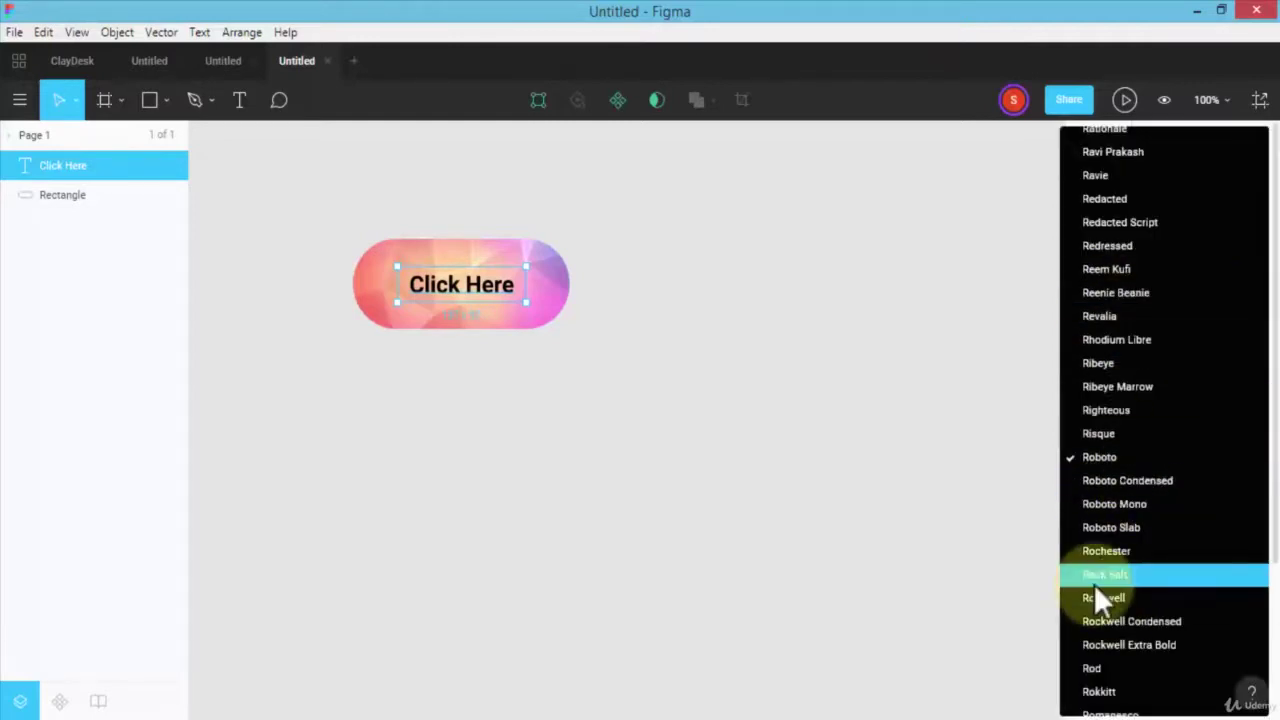
{"action": "left_click", "coordinate": [930, 535]}
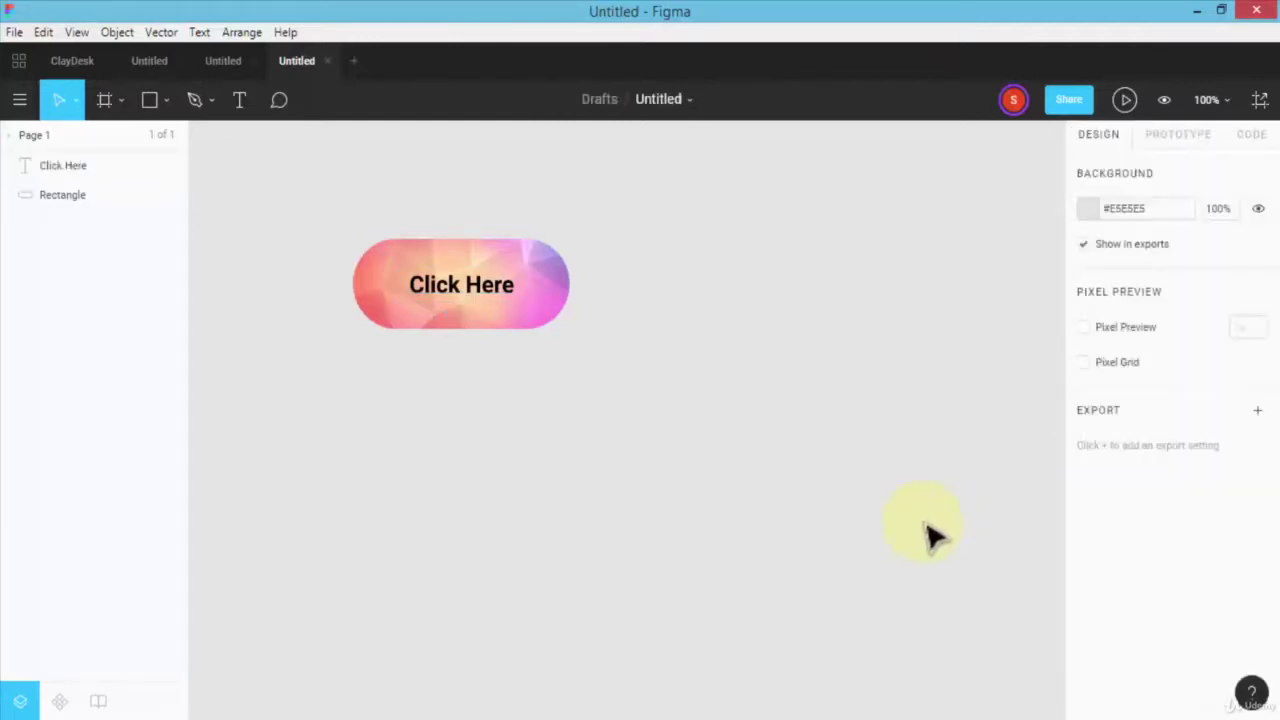
Step: Add a Drop Shadow effect to the Click Here text and deselect it
{"action": "left_click", "coordinate": [427, 299]}
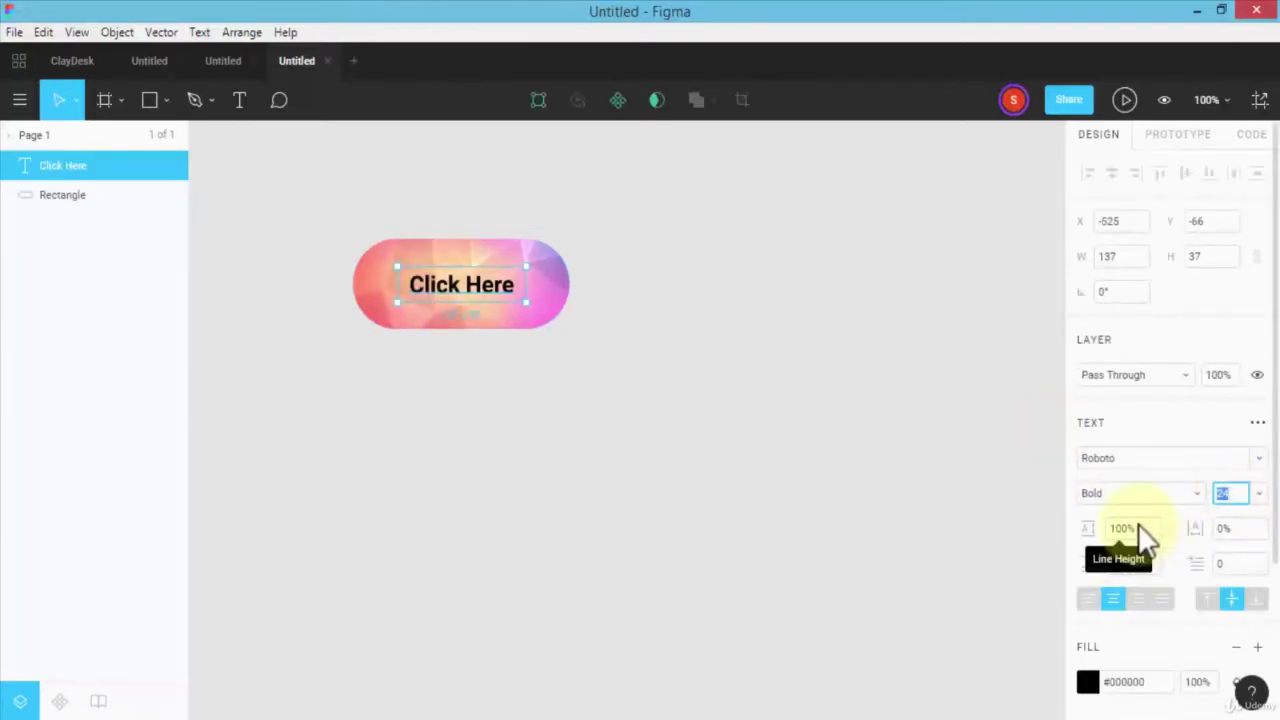
{"action": "scroll", "coordinate": [1090, 590], "scroll_direction": "down", "scroll_amount": 2}
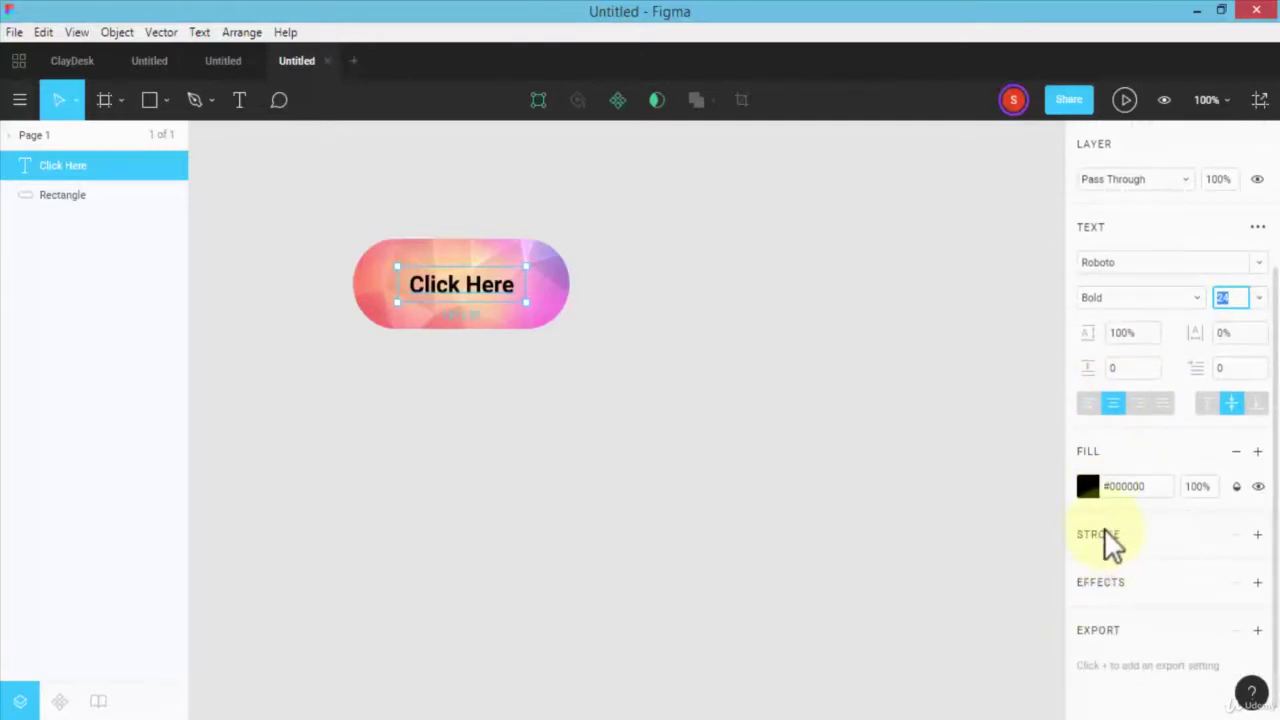
{"action": "left_click", "coordinate": [1257, 582]}
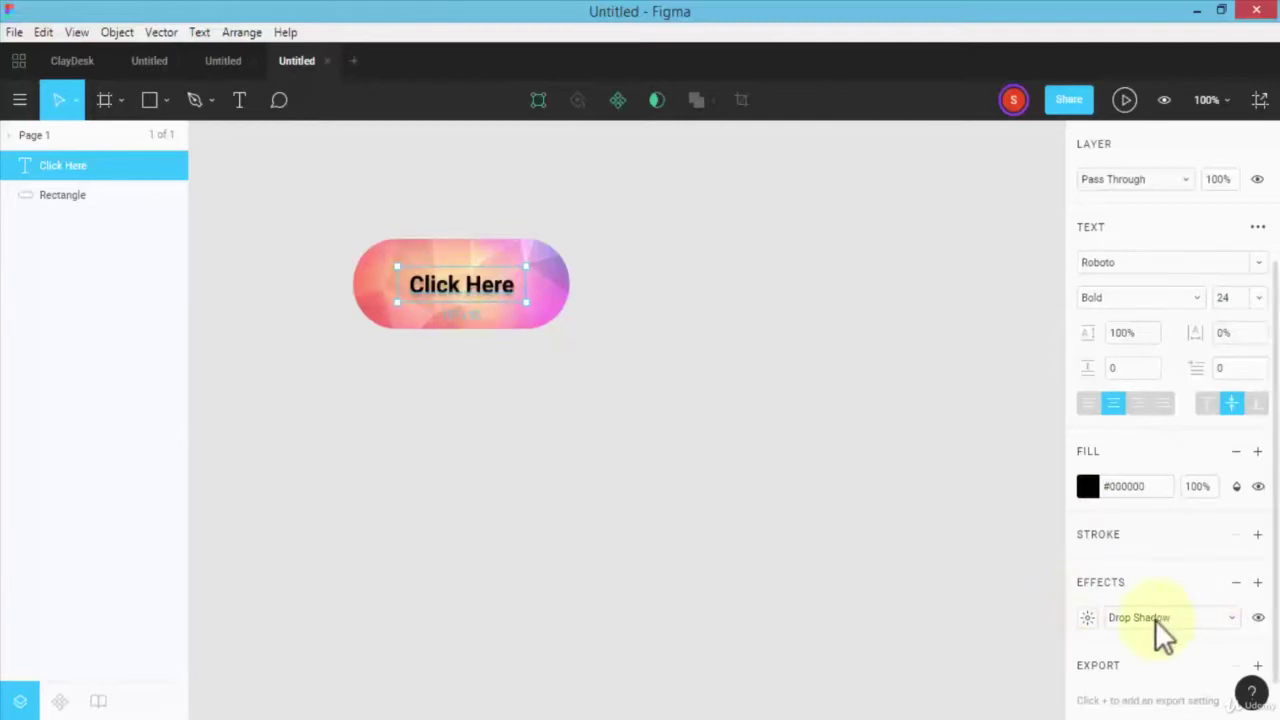
{"action": "left_click", "coordinate": [1232, 618]}
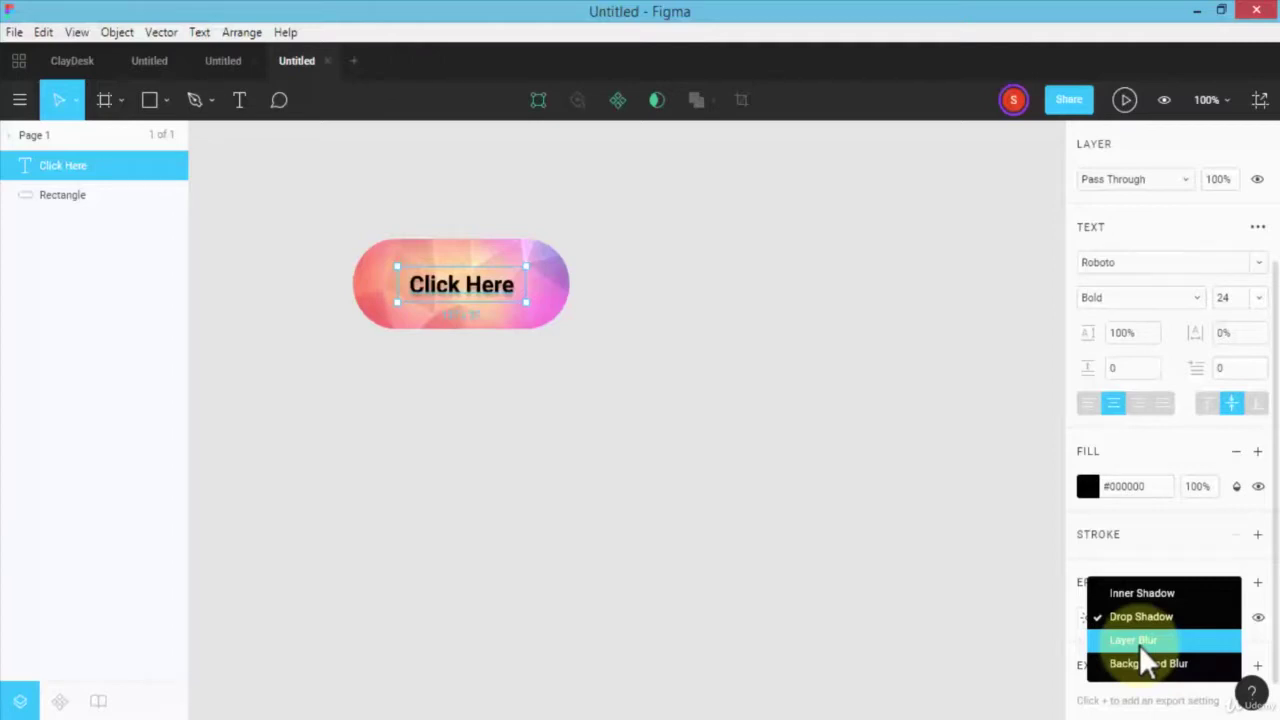
{"action": "left_click", "coordinate": [600, 366]}
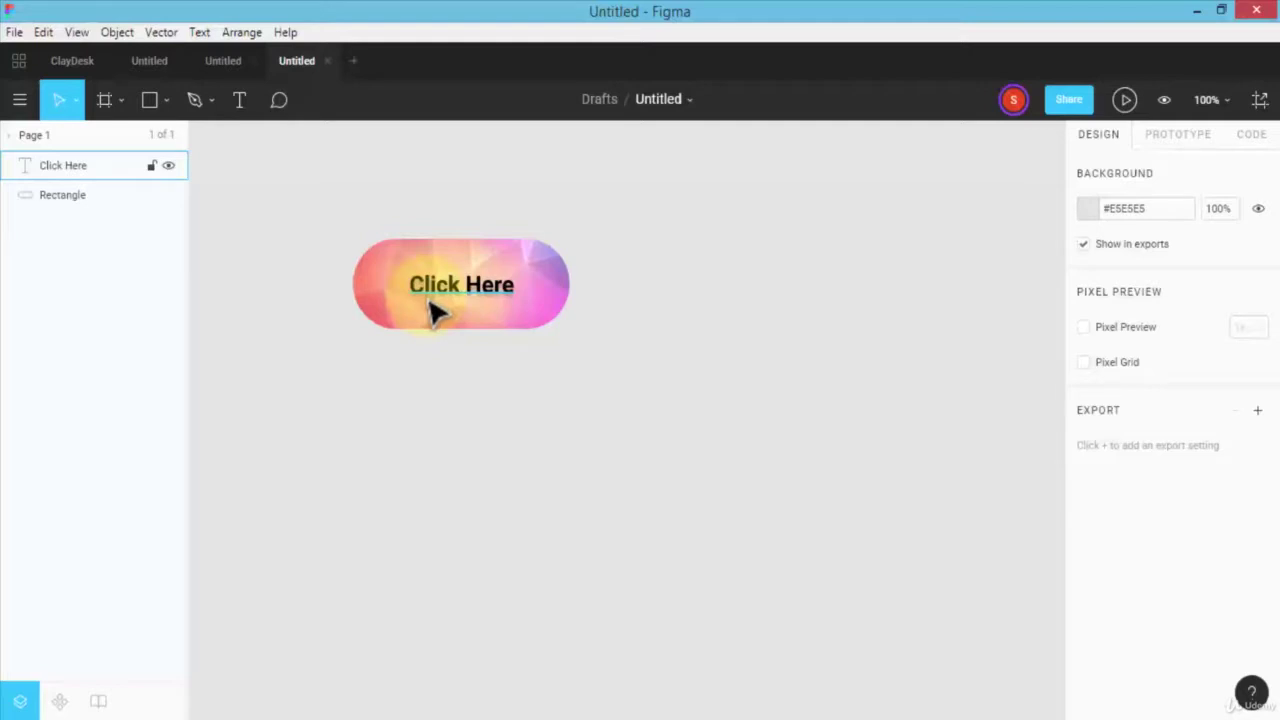
Step: Drag the pill aside, undo the move, then marquee-select the pill and label
{"action": "left_click", "coordinate": [388, 272]}
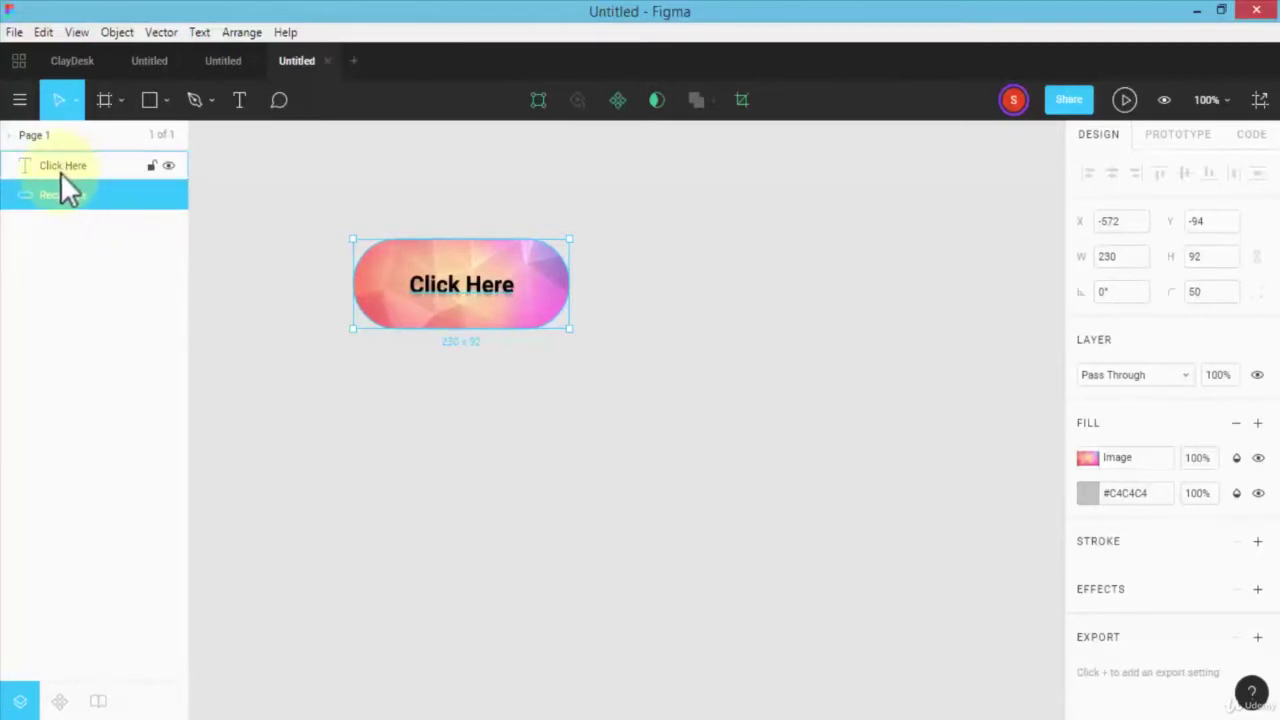
{"action": "mouse_move", "coordinate": [62, 195]}
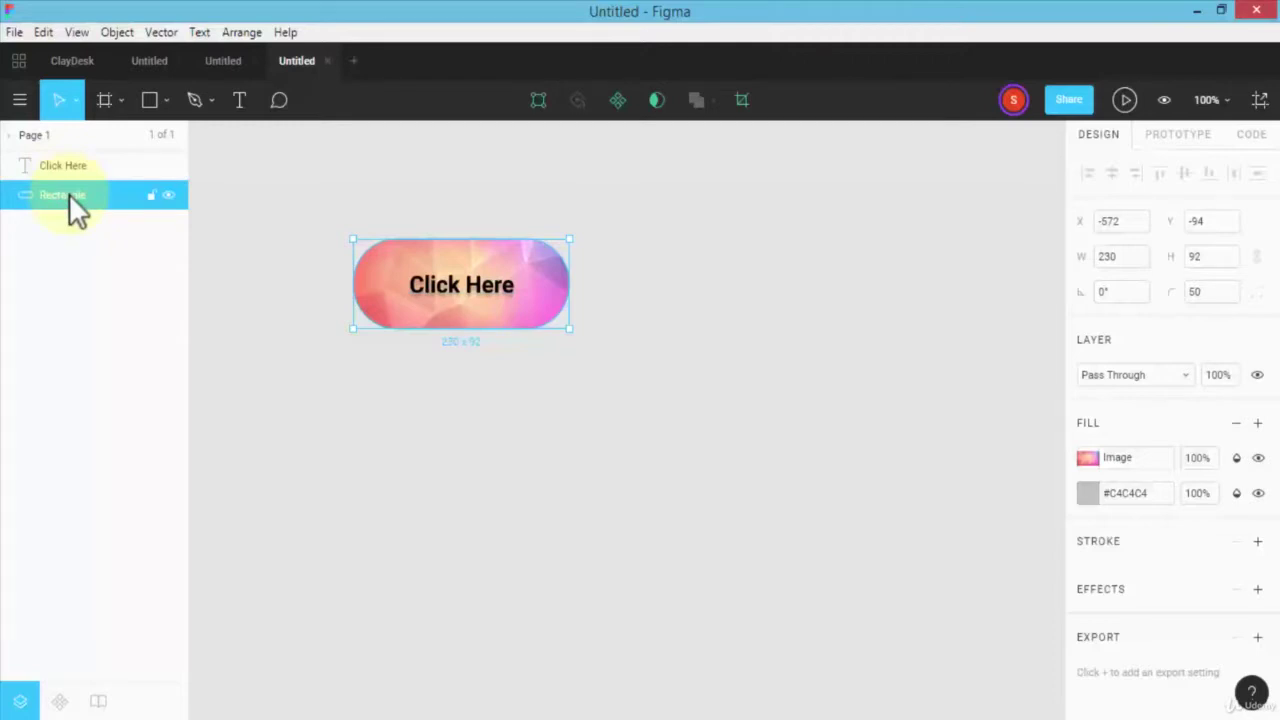
{"action": "left_click", "coordinate": [298, 213]}
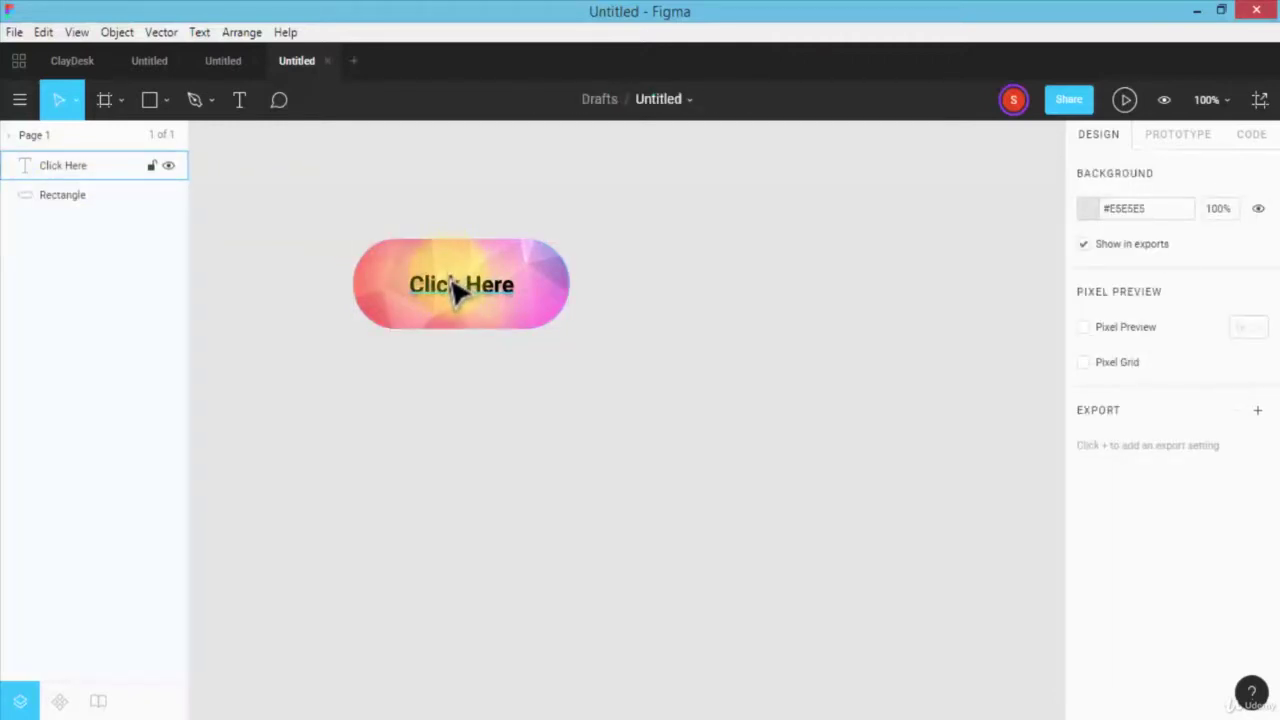
{"action": "left_click", "coordinate": [392, 270]}
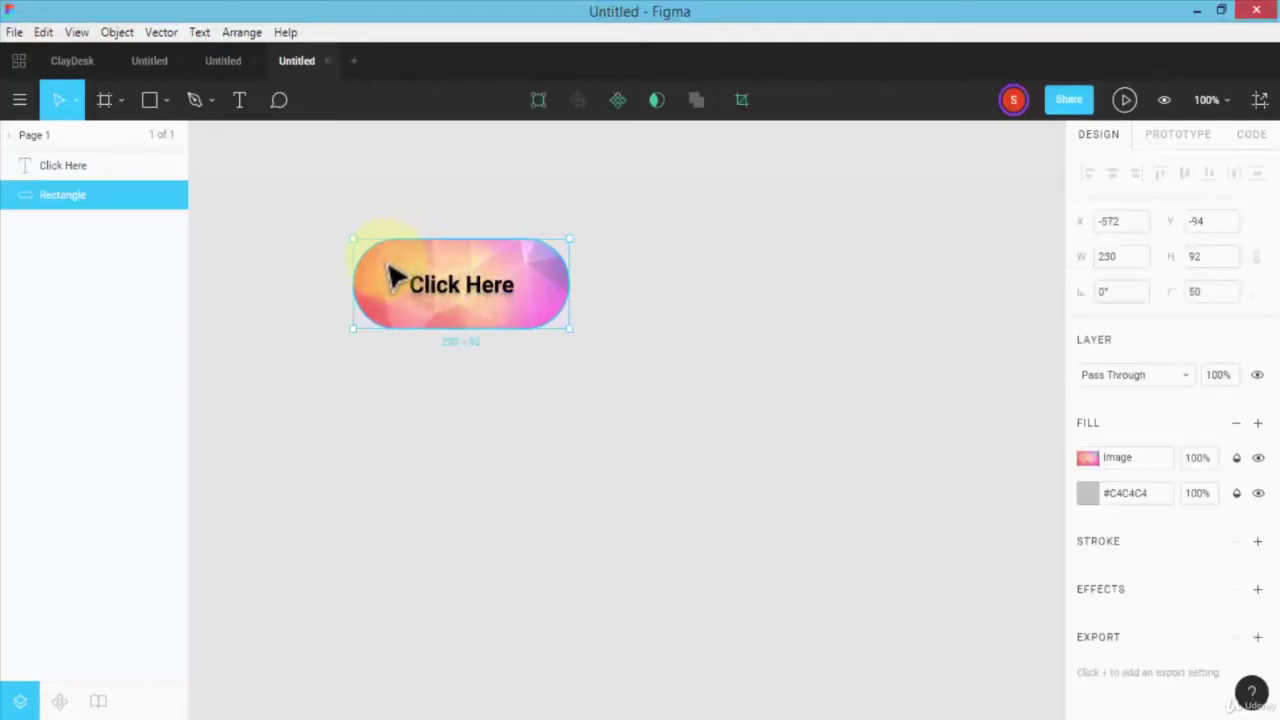
{"action": "mouse_move", "coordinate": [400, 286]}
{"action": "left_mouse_down"}
{"action": "mouse_move", "coordinate": [486, 324]}
{"action": "mouse_move", "coordinate": [690, 266]}
{"action": "left_mouse_up"}
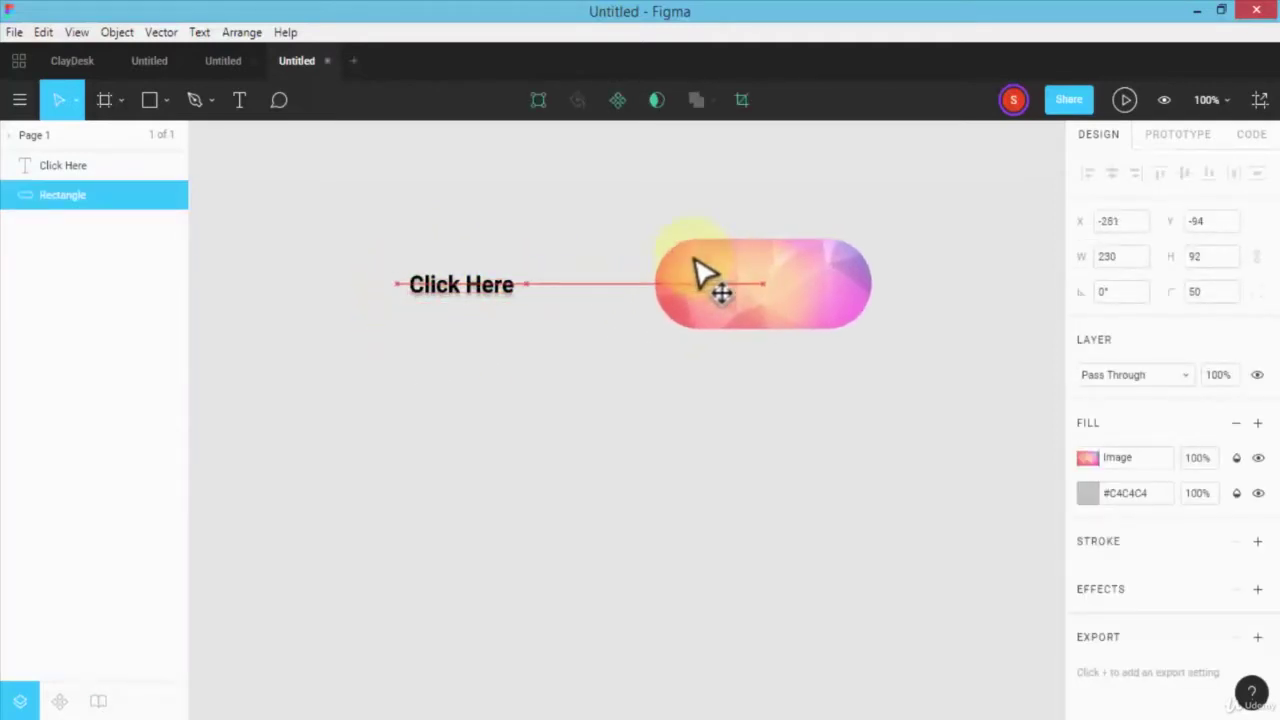
{"action": "key", "text": "ctrl+z"}
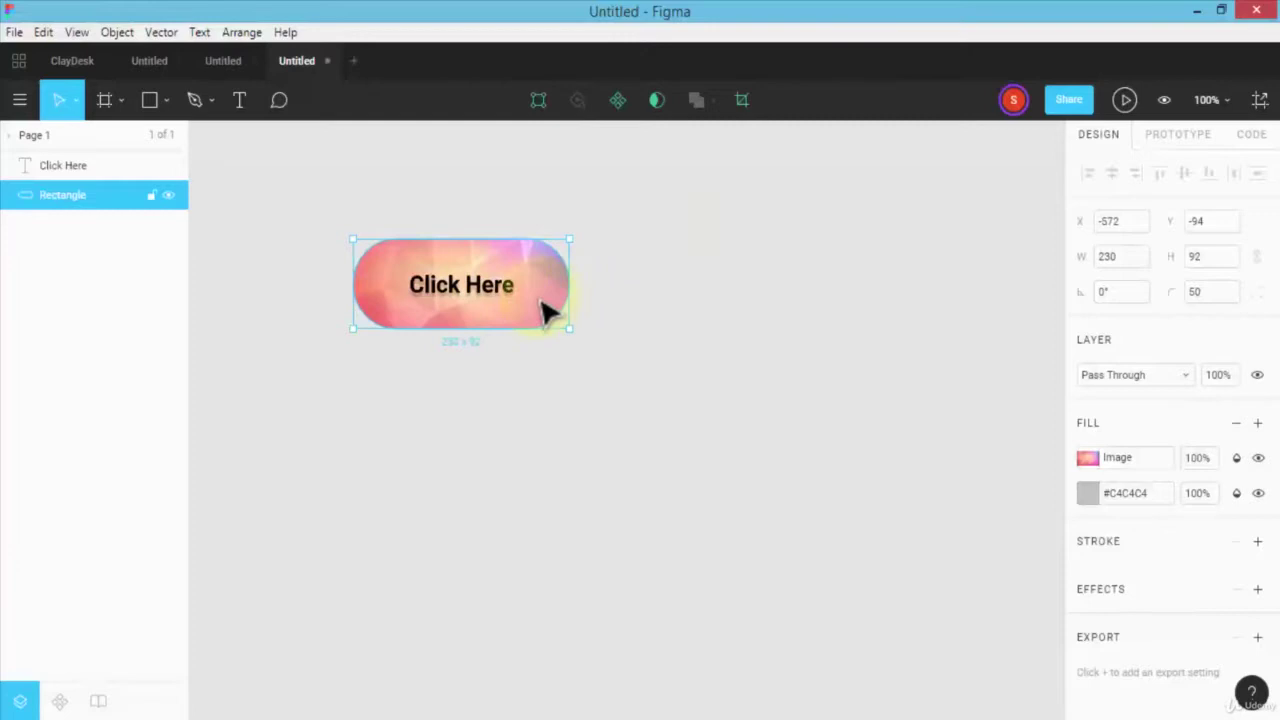
{"action": "left_click", "coordinate": [366, 217]}
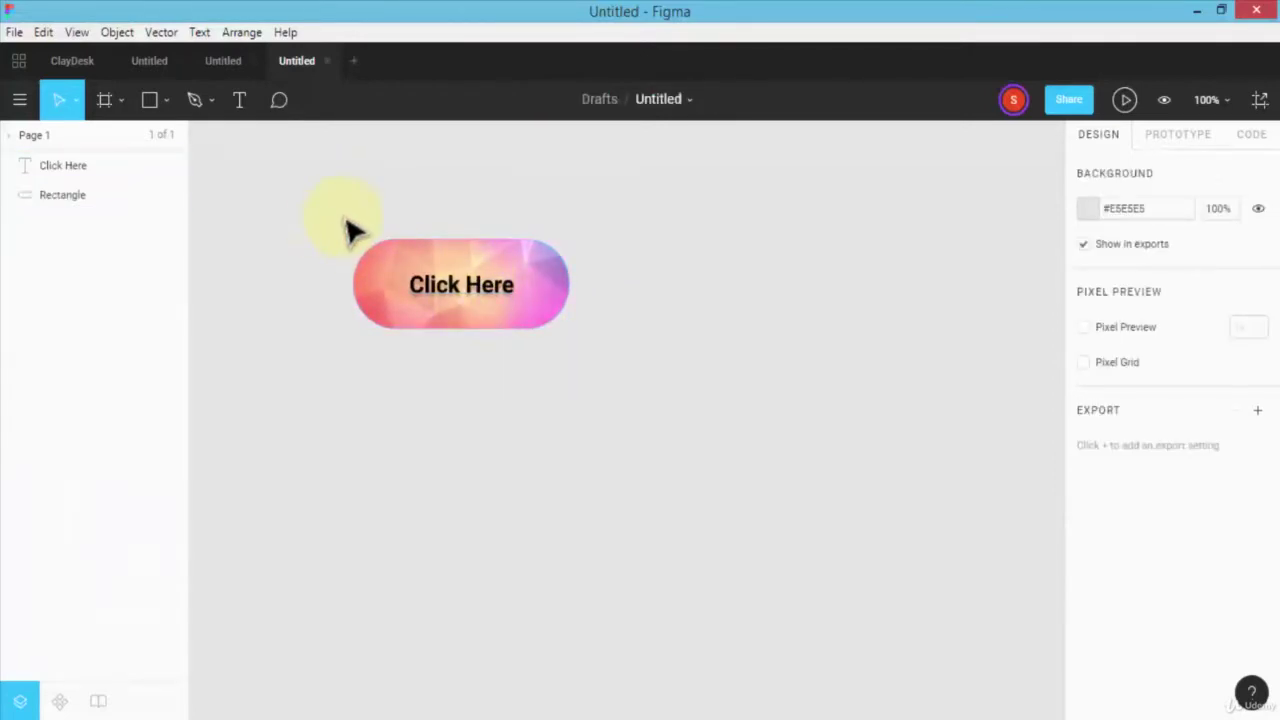
{"action": "left_click_drag", "start_coordinate": [345, 216], "coordinate": [618, 355]}
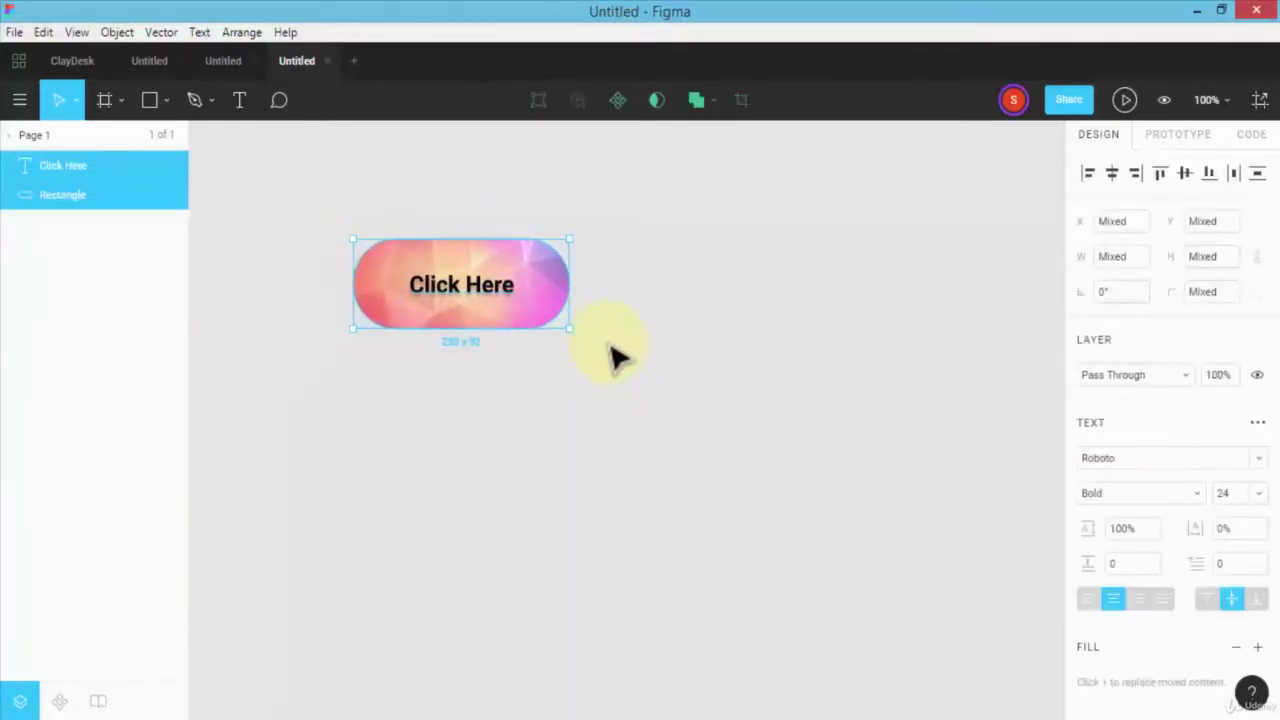
Step: Group the text and rectangle and rename the group 'Button-Group'
{"action": "right_click", "coordinate": [396, 276]}
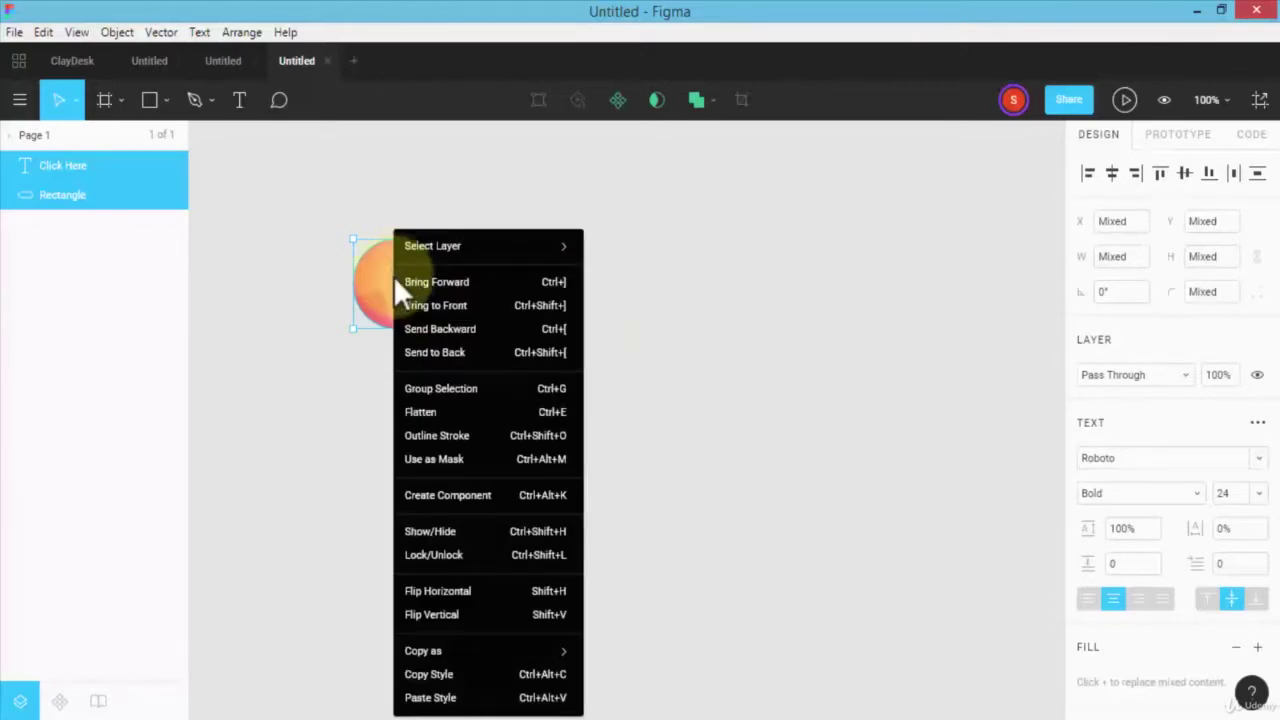
{"action": "left_click", "coordinate": [548, 388]}
{"action": "double_click", "coordinate": [44, 166]}
{"action": "type", "text": "Button-Gr"}
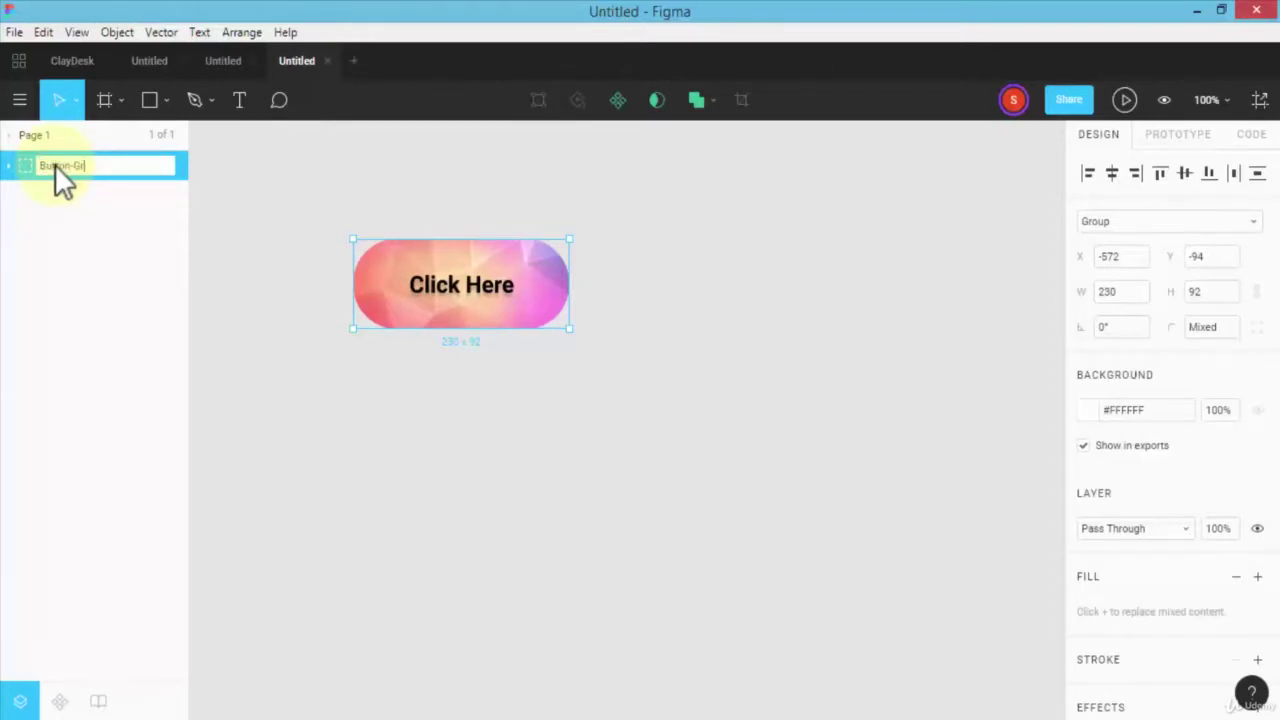
{"action": "type", "text": "oup"}
{"action": "left_click", "coordinate": [214, 195]}
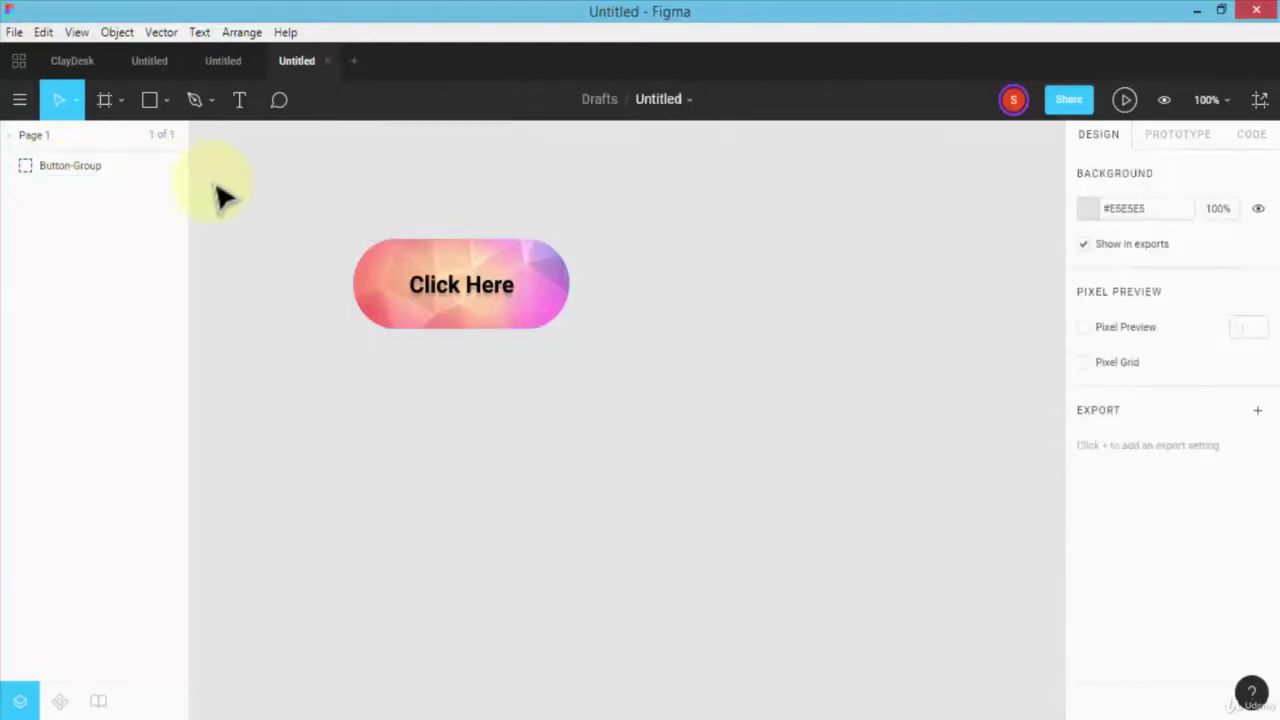
Step: Expand Button-Group in the Layers panel and select the whole group
{"action": "left_click", "coordinate": [8, 167]}
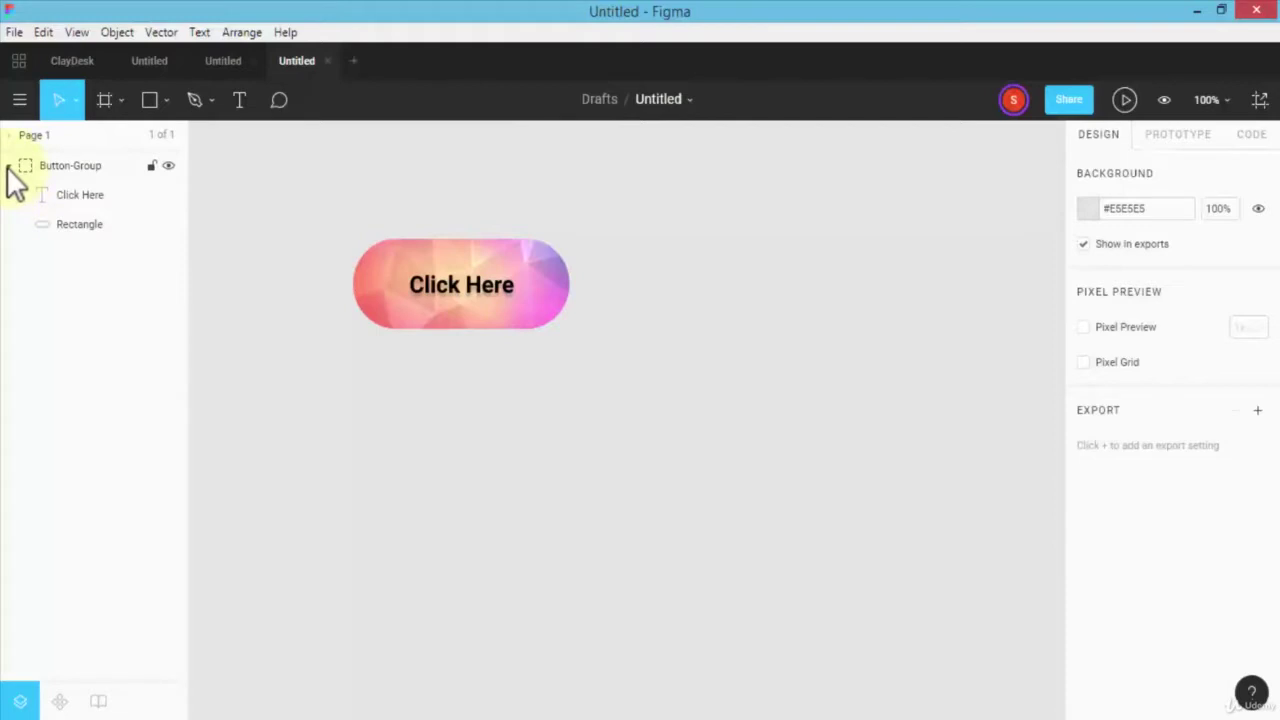
{"action": "left_click", "coordinate": [8, 166]}
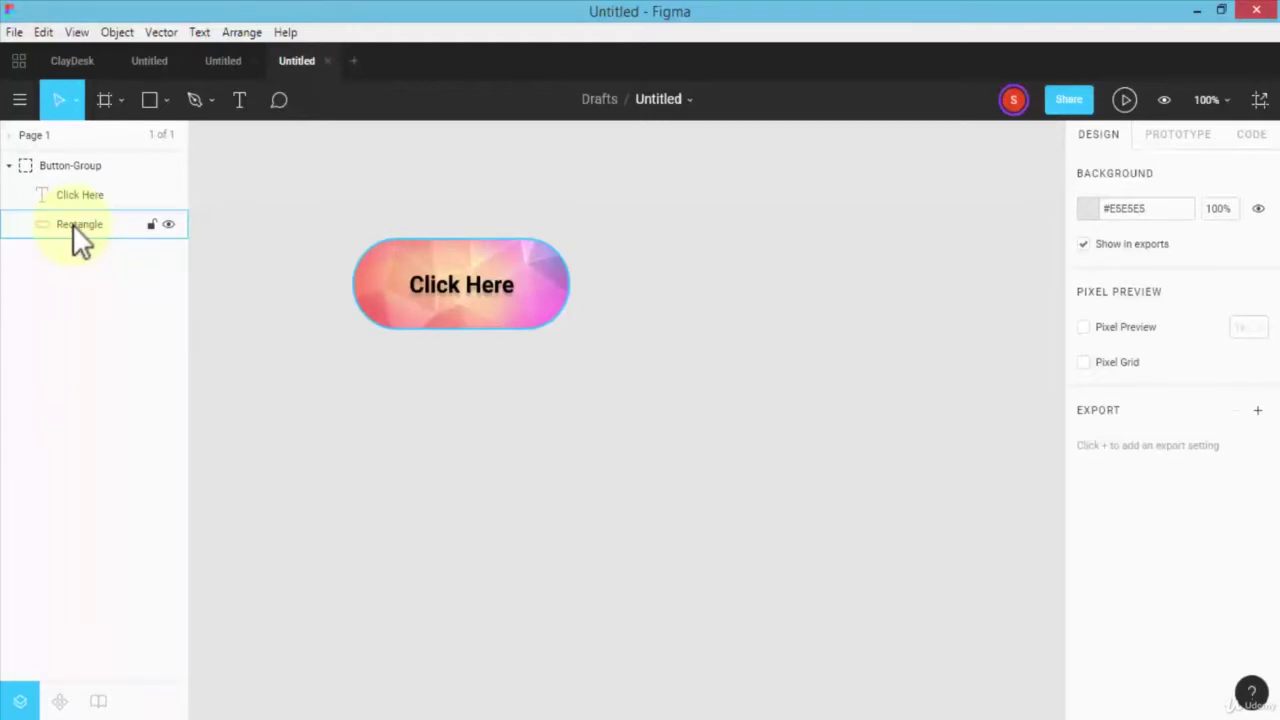
{"action": "left_click", "coordinate": [69, 174]}
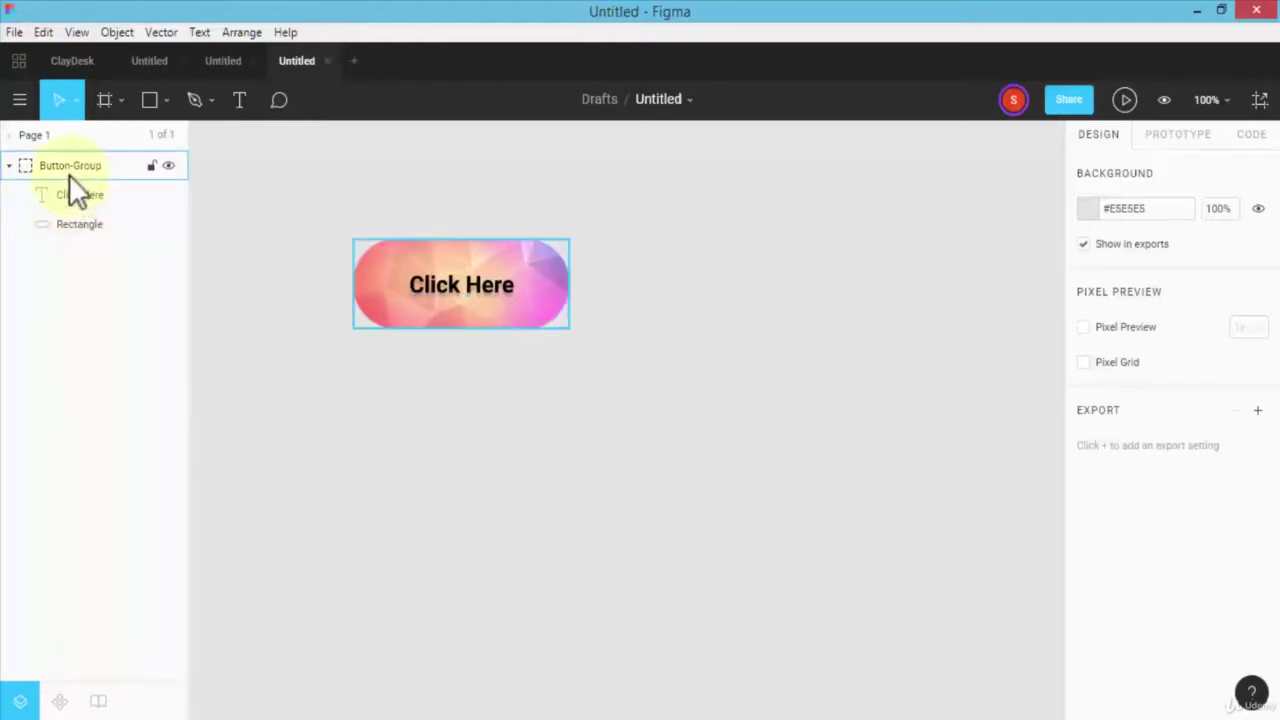
Step: Drag Button-Group to the canvas's top-left corner and deselect it
{"action": "left_click", "coordinate": [296, 214]}
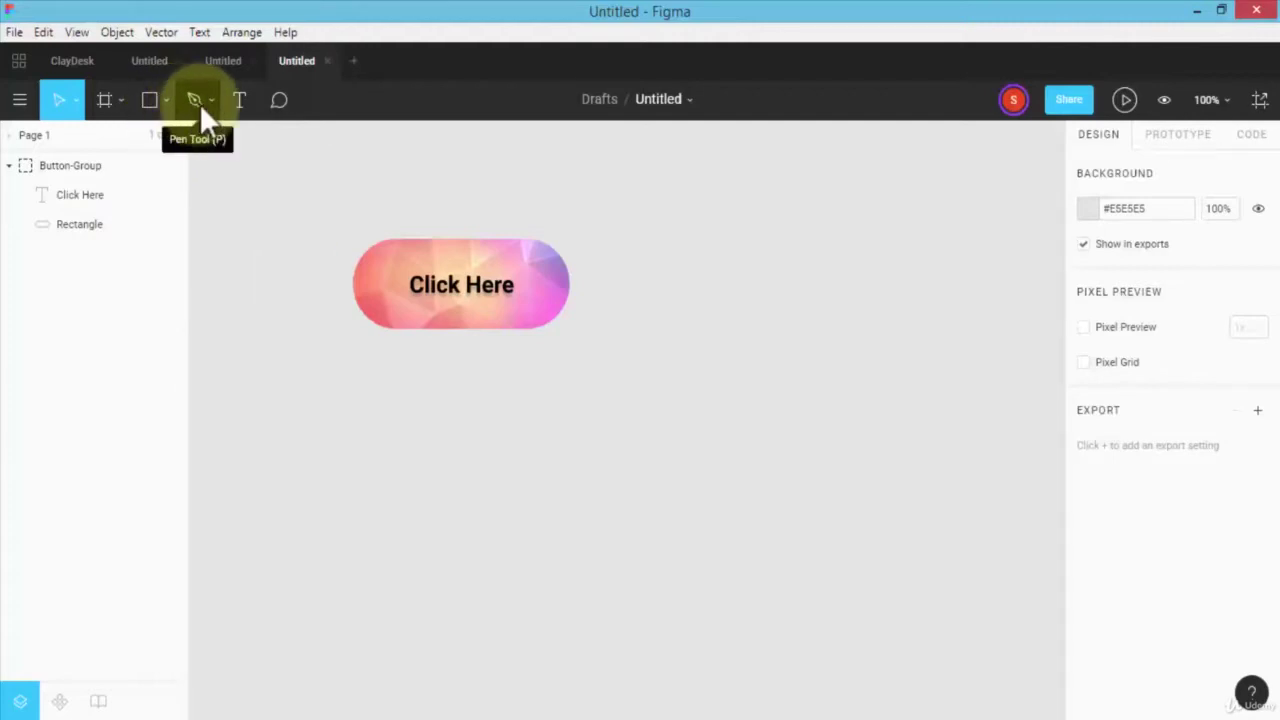
{"action": "left_click", "coordinate": [165, 103]}
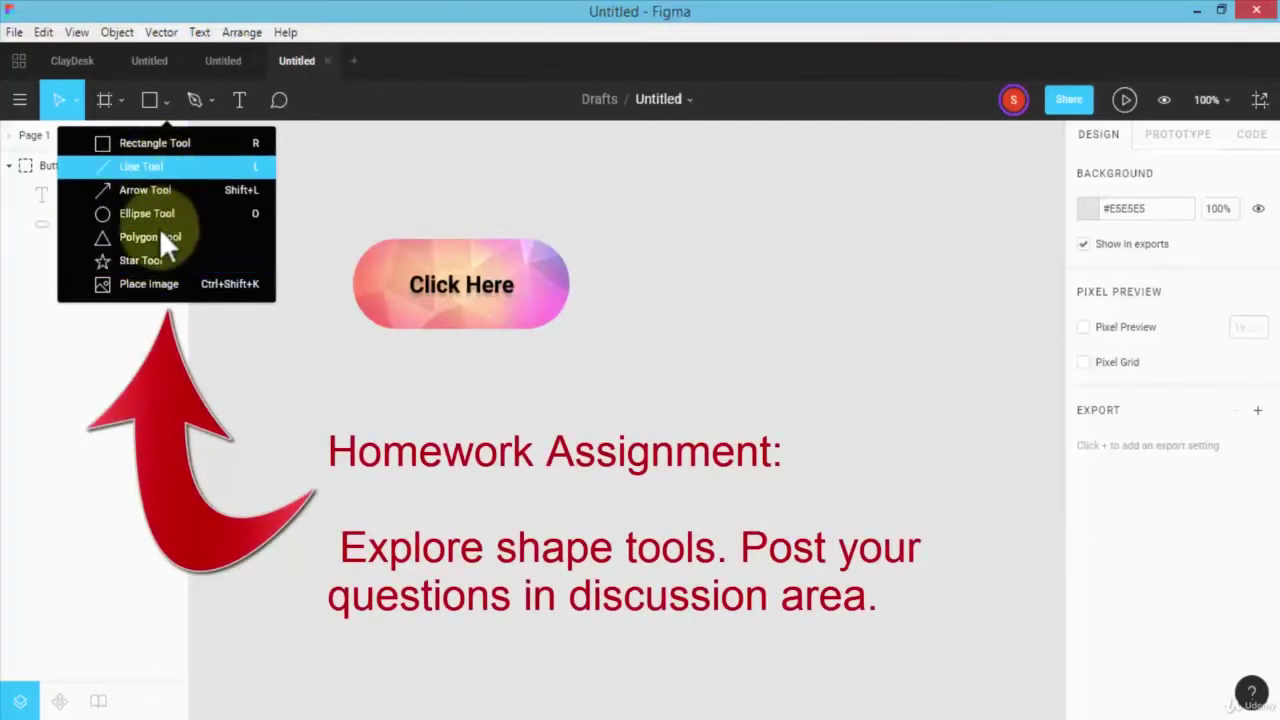
{"action": "left_click", "coordinate": [338, 233]}
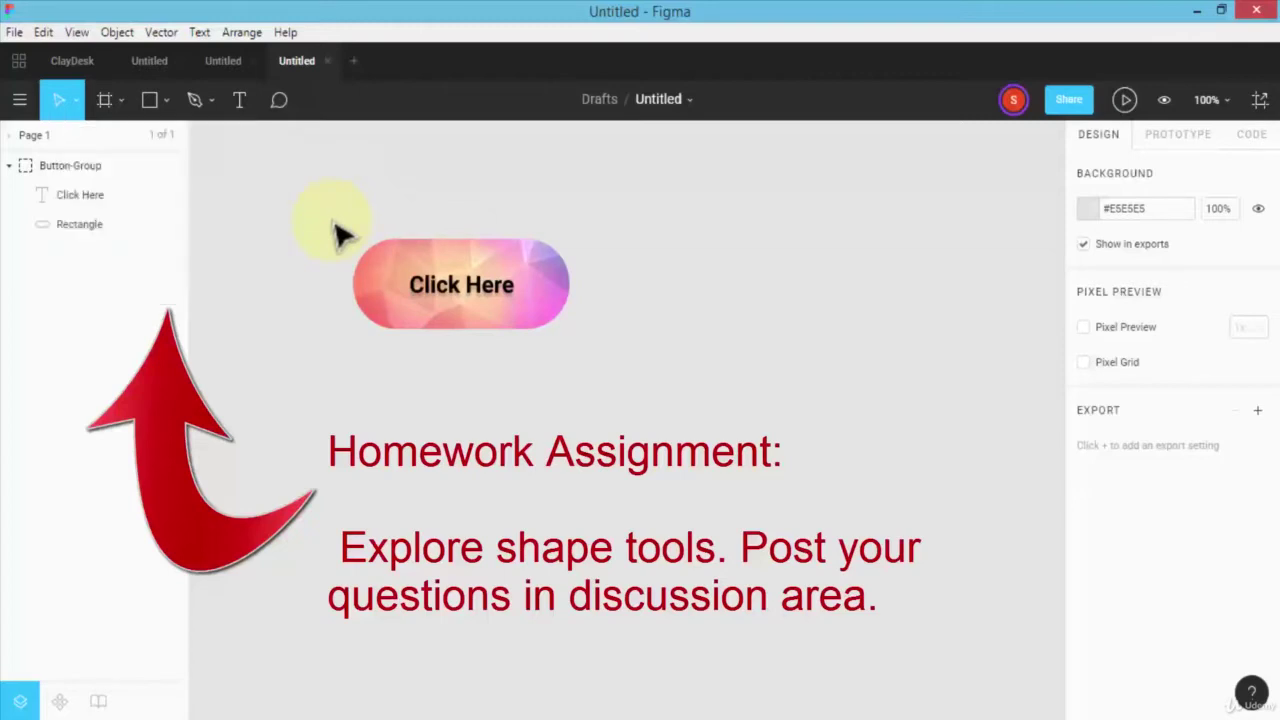
{"action": "mouse_move", "coordinate": [429, 286]}
{"action": "left_mouse_down"}
{"action": "mouse_move", "coordinate": [311, 175]}
{"action": "mouse_move", "coordinate": [301, 182]}
{"action": "left_mouse_up"}
{"action": "left_click", "coordinate": [522, 337]}
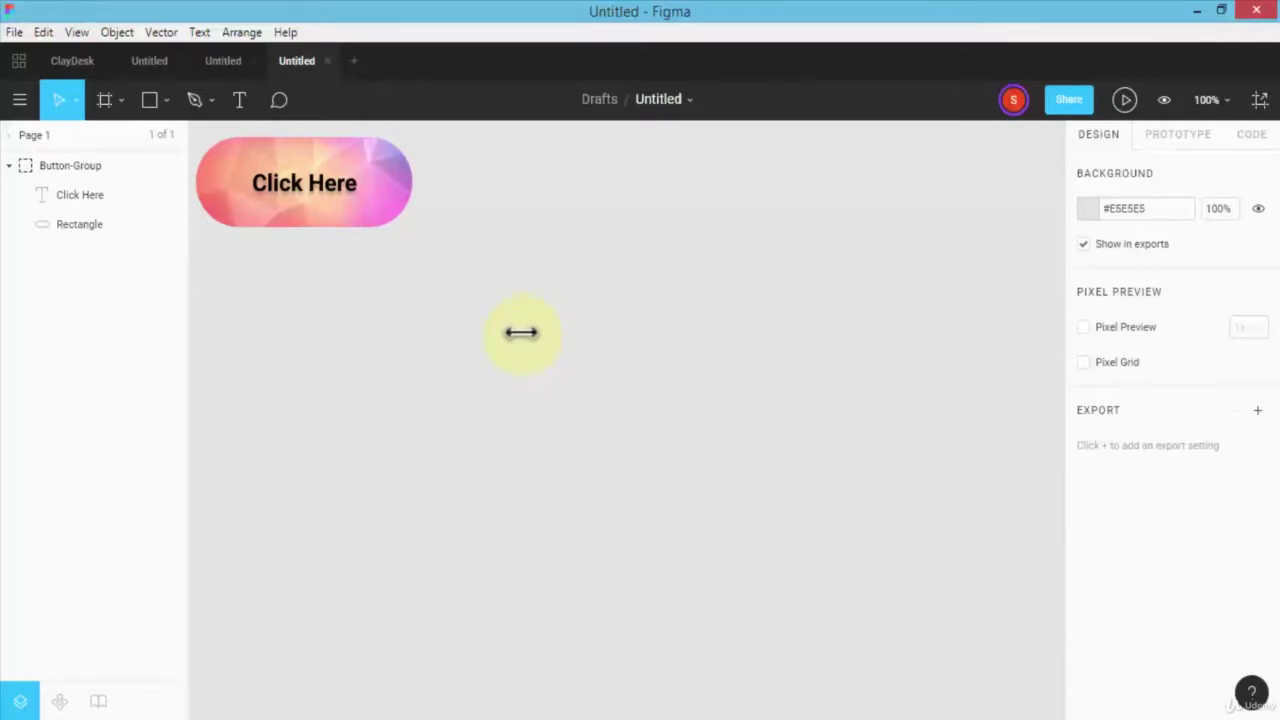
Step: With the Pen tool, draw the cube's front square as a closed path
{"action": "left_click", "coordinate": [207, 99]}
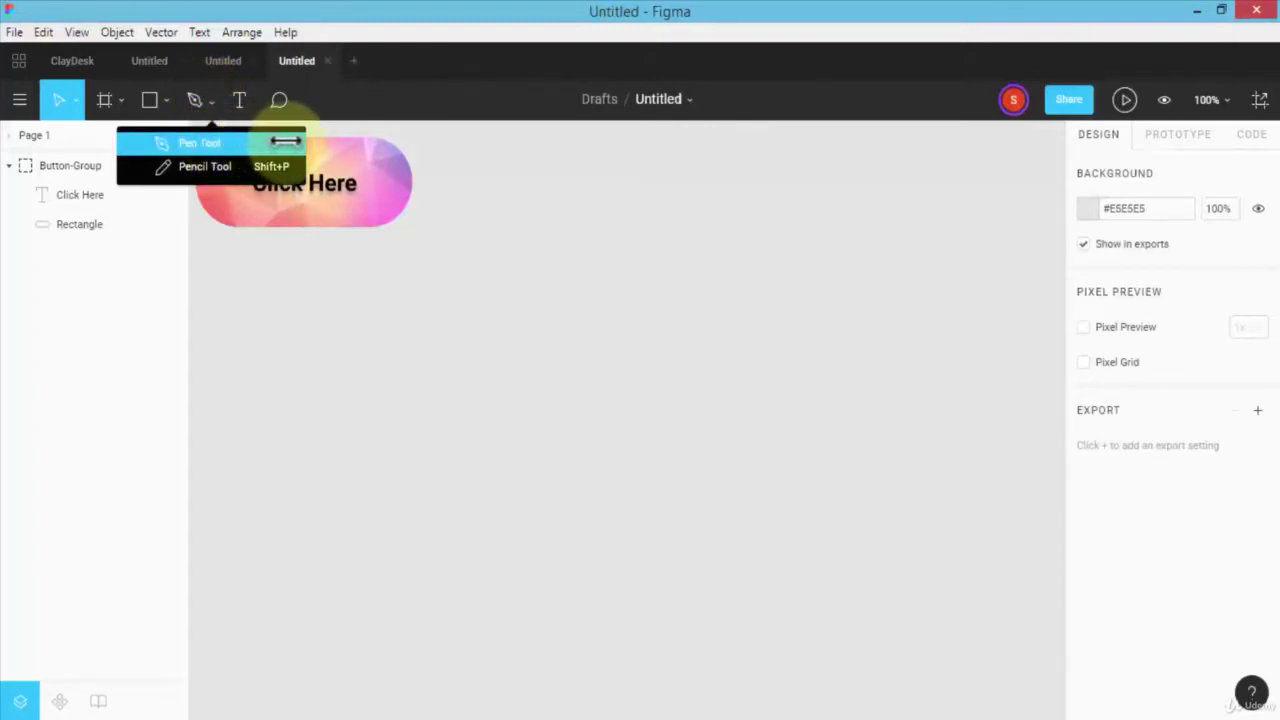
{"action": "left_click", "coordinate": [205, 143]}
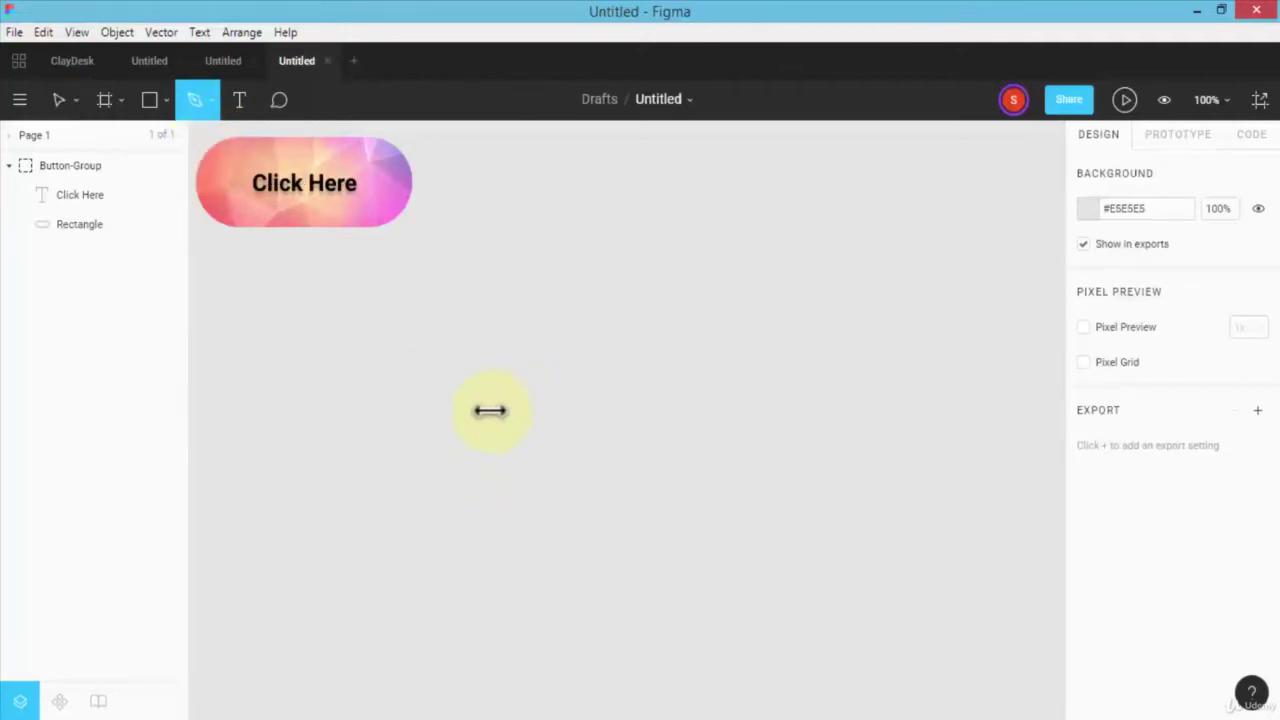
{"action": "left_click", "coordinate": [521, 431]}
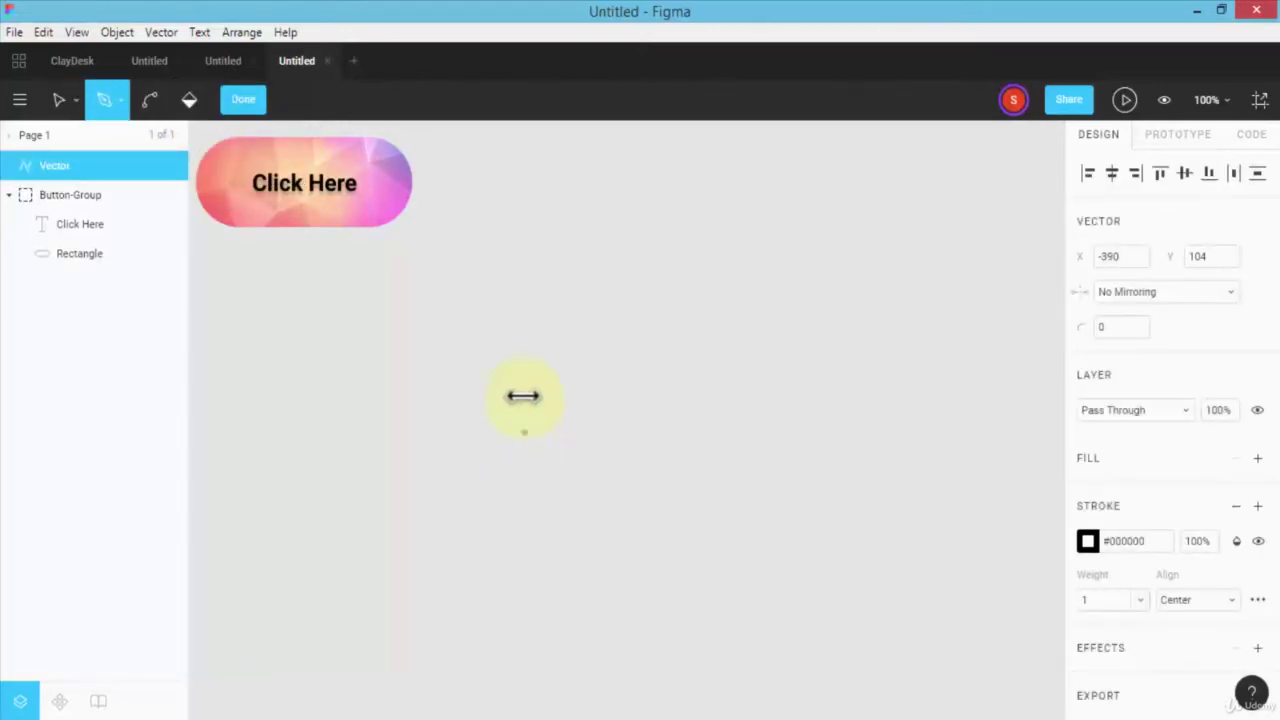
{"action": "left_click", "coordinate": [521, 328]}
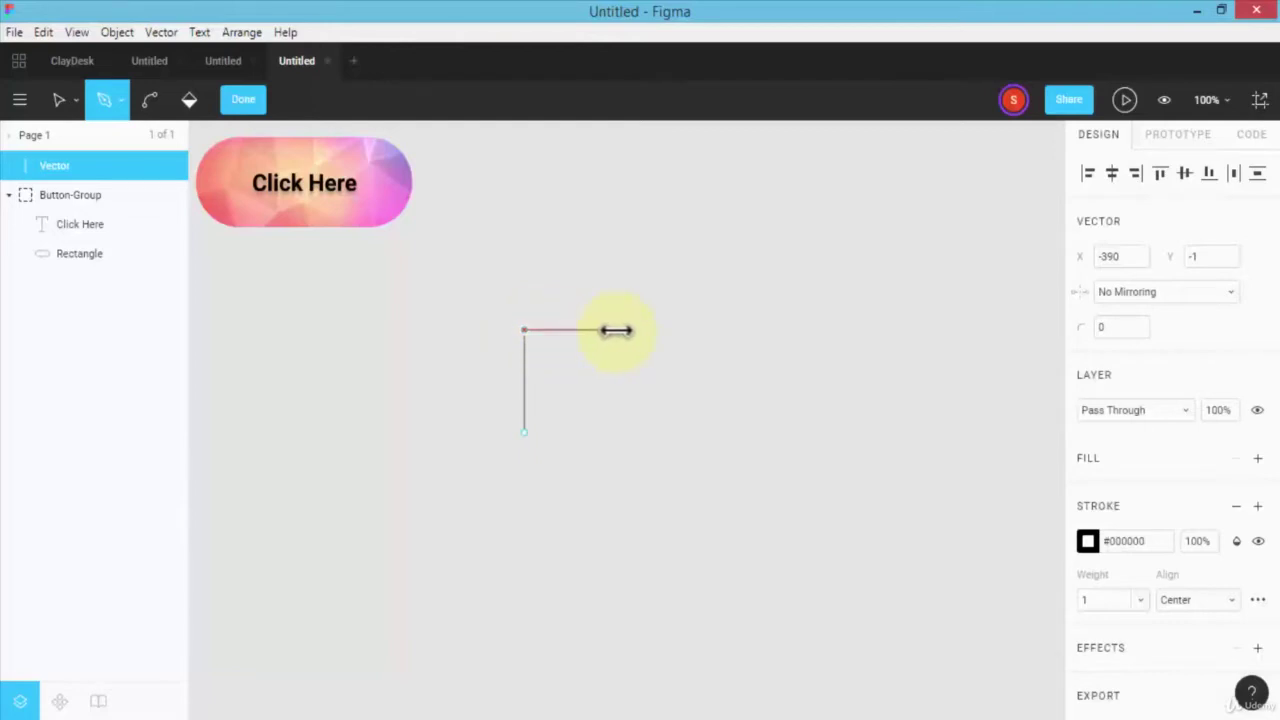
{"action": "left_click", "coordinate": [616, 330]}
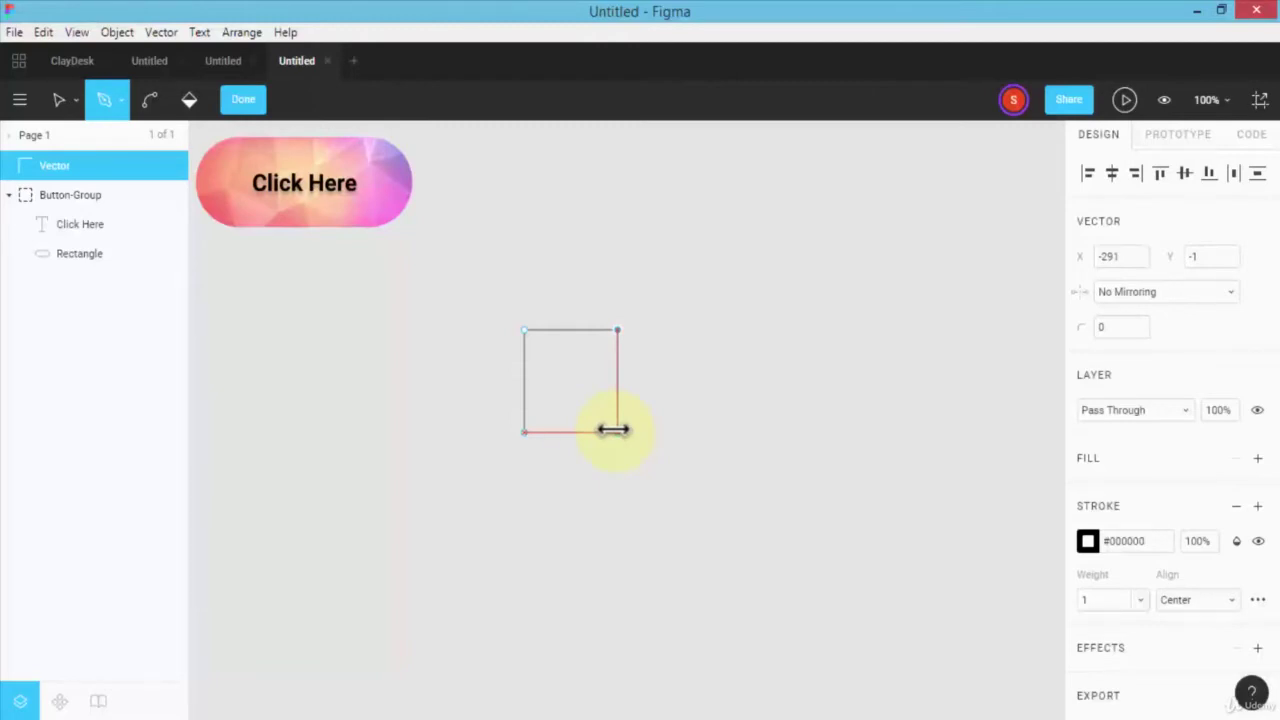
{"action": "left_click", "coordinate": [614, 431]}
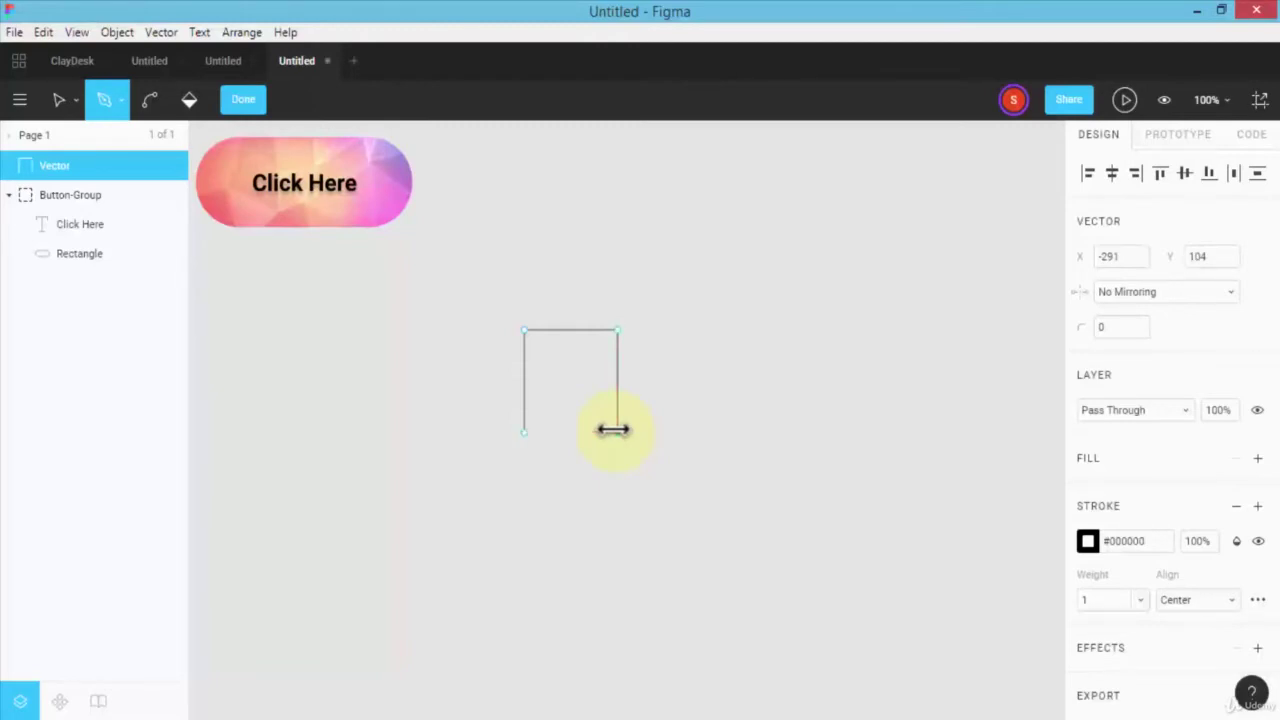
{"action": "left_click", "coordinate": [521, 433]}
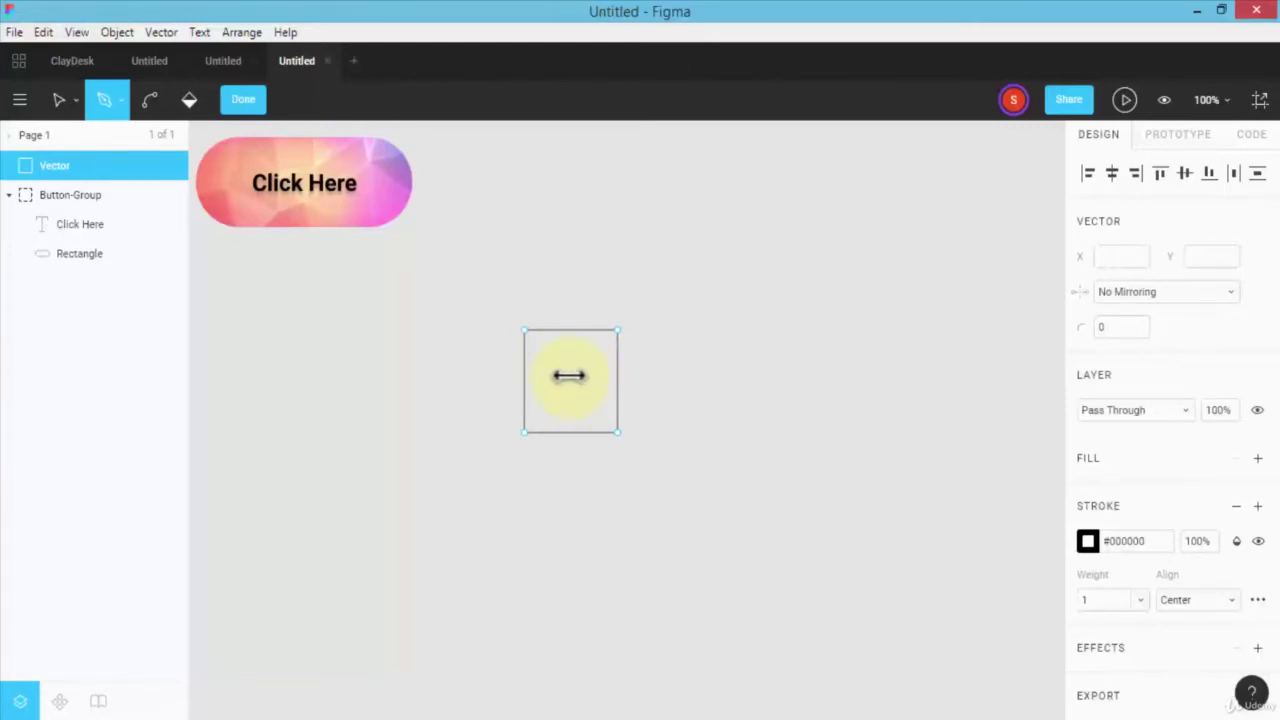
Step: Draw a second square offset up and to the right of the front square
{"action": "left_click", "coordinate": [570, 370]}
{"action": "left_click", "coordinate": [571, 284]}
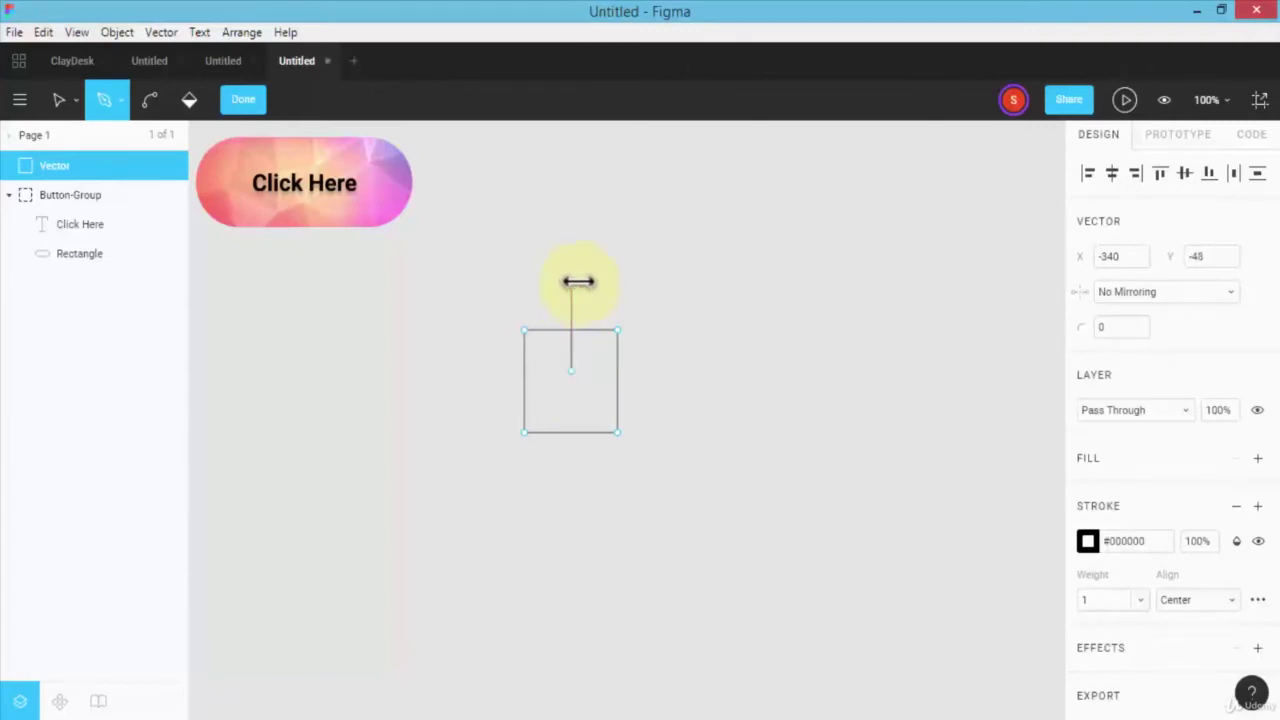
{"action": "left_click", "coordinate": [665, 285]}
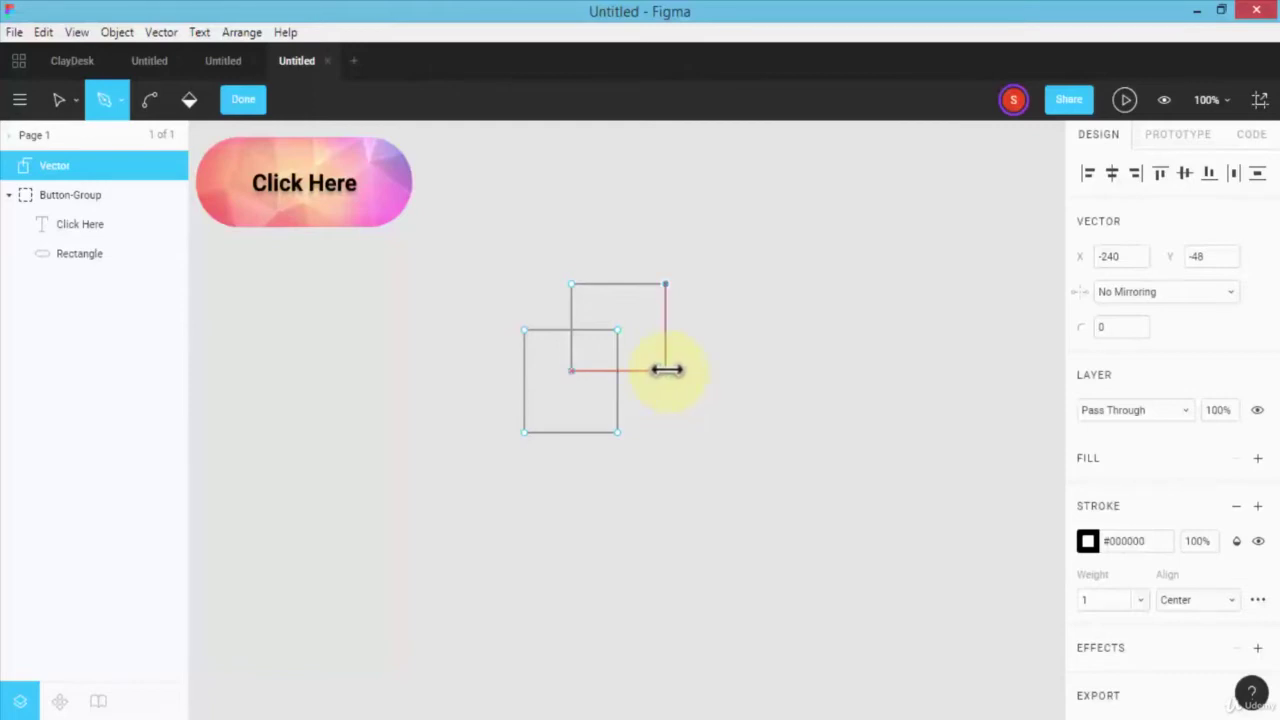
{"action": "left_click", "coordinate": [665, 370]}
{"action": "left_click", "coordinate": [571, 370]}
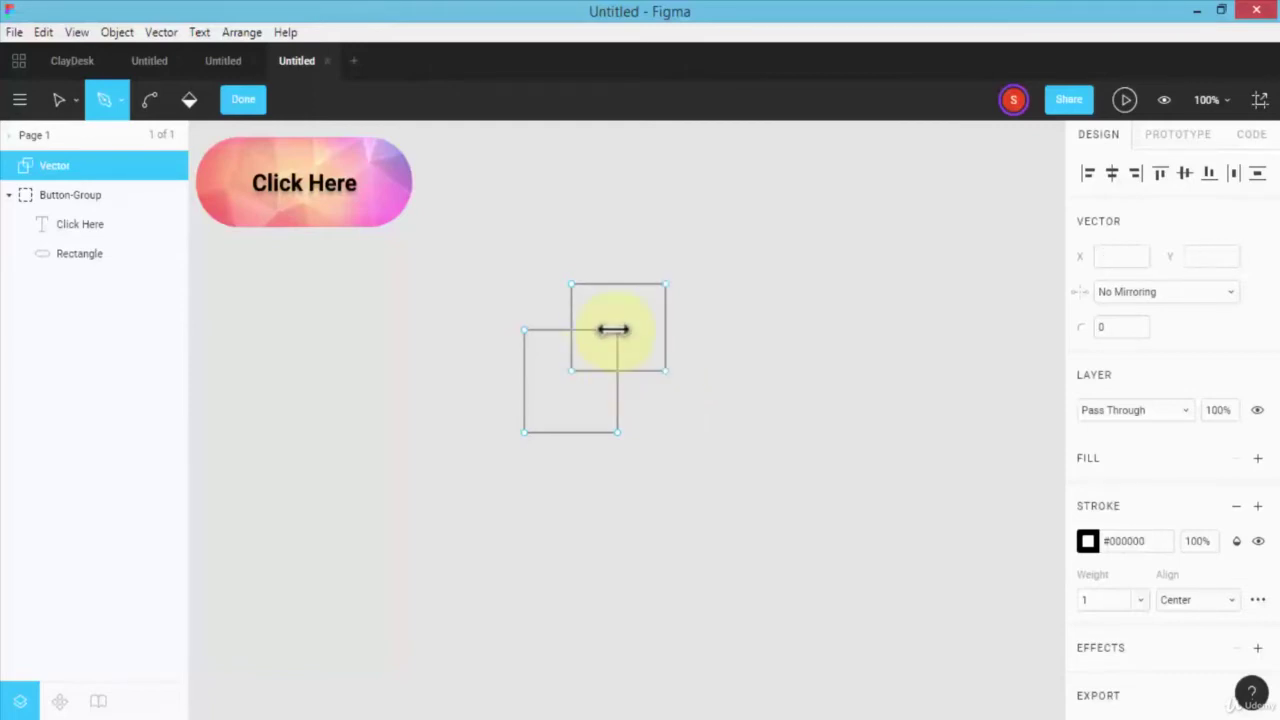
Step: Join the two squares' corners with diagonal edges to complete the wireframe cube
{"action": "left_click", "coordinate": [524, 331]}
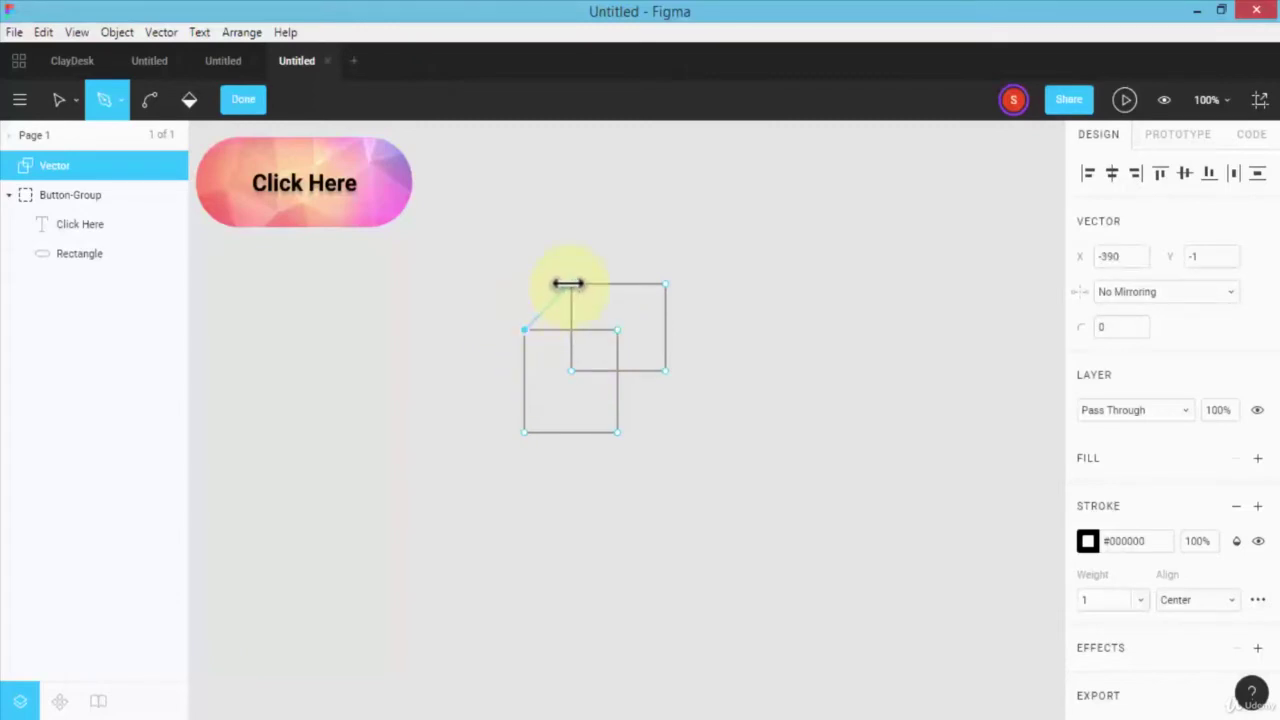
{"action": "left_click", "coordinate": [570, 284]}
{"action": "left_click", "coordinate": [617, 330]}
{"action": "left_click", "coordinate": [665, 284]}
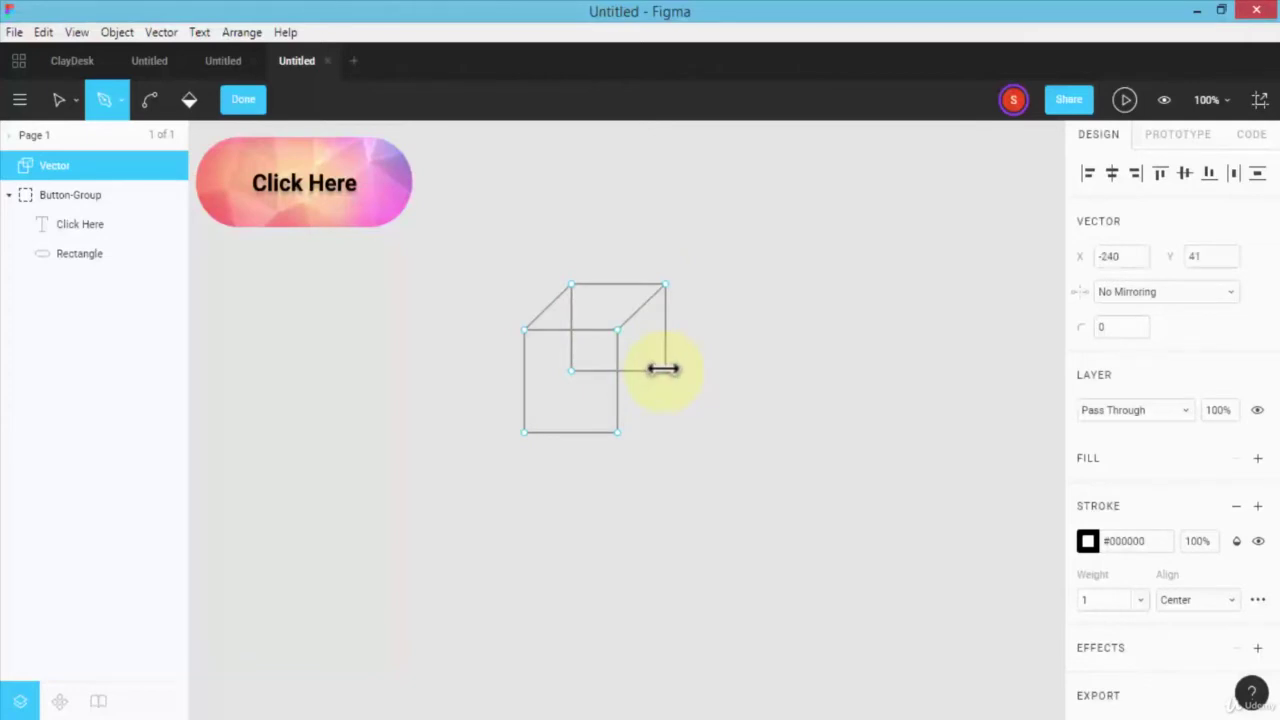
{"action": "left_click", "coordinate": [664, 369]}
{"action": "left_click", "coordinate": [617, 430]}
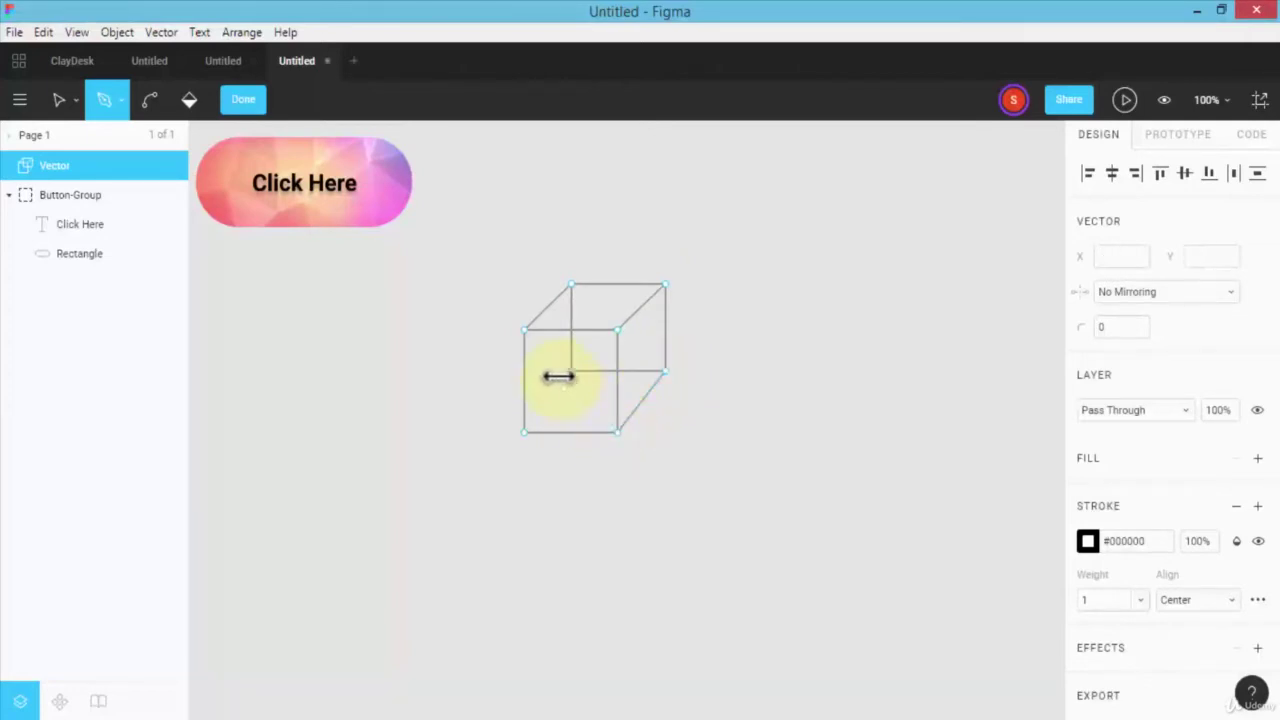
{"action": "left_click", "coordinate": [571, 369]}
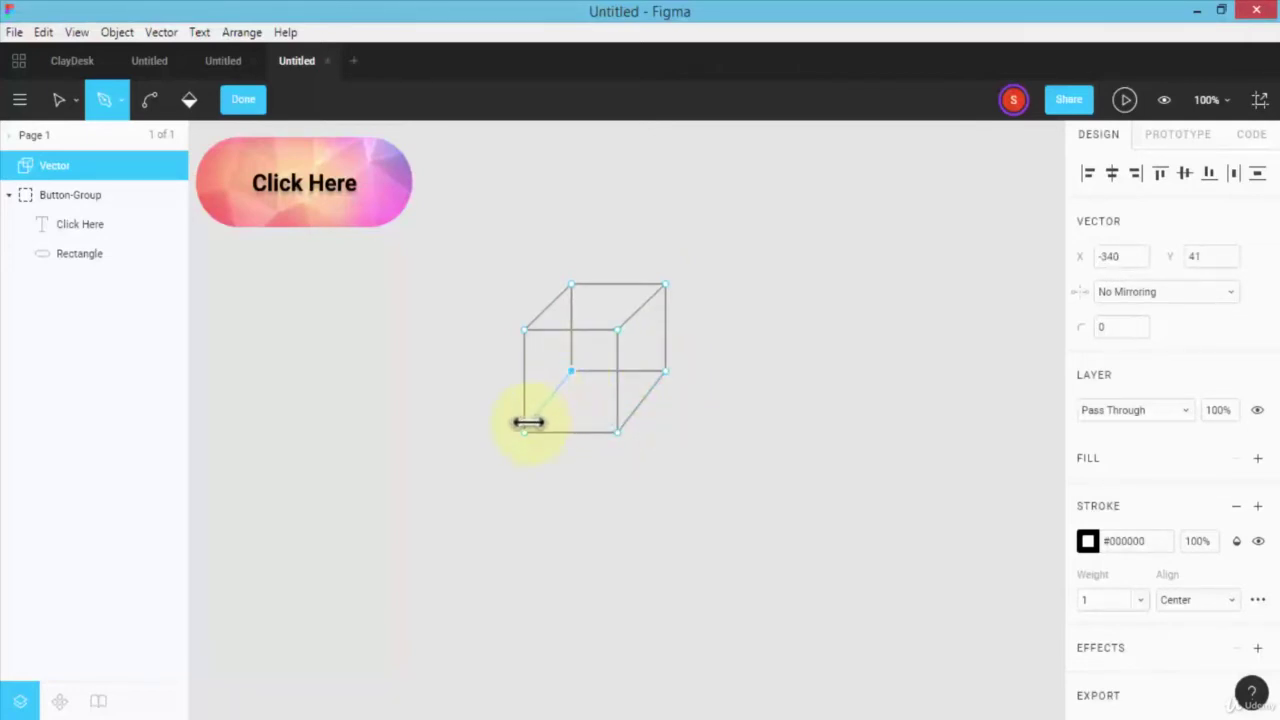
{"action": "left_click", "coordinate": [525, 432]}
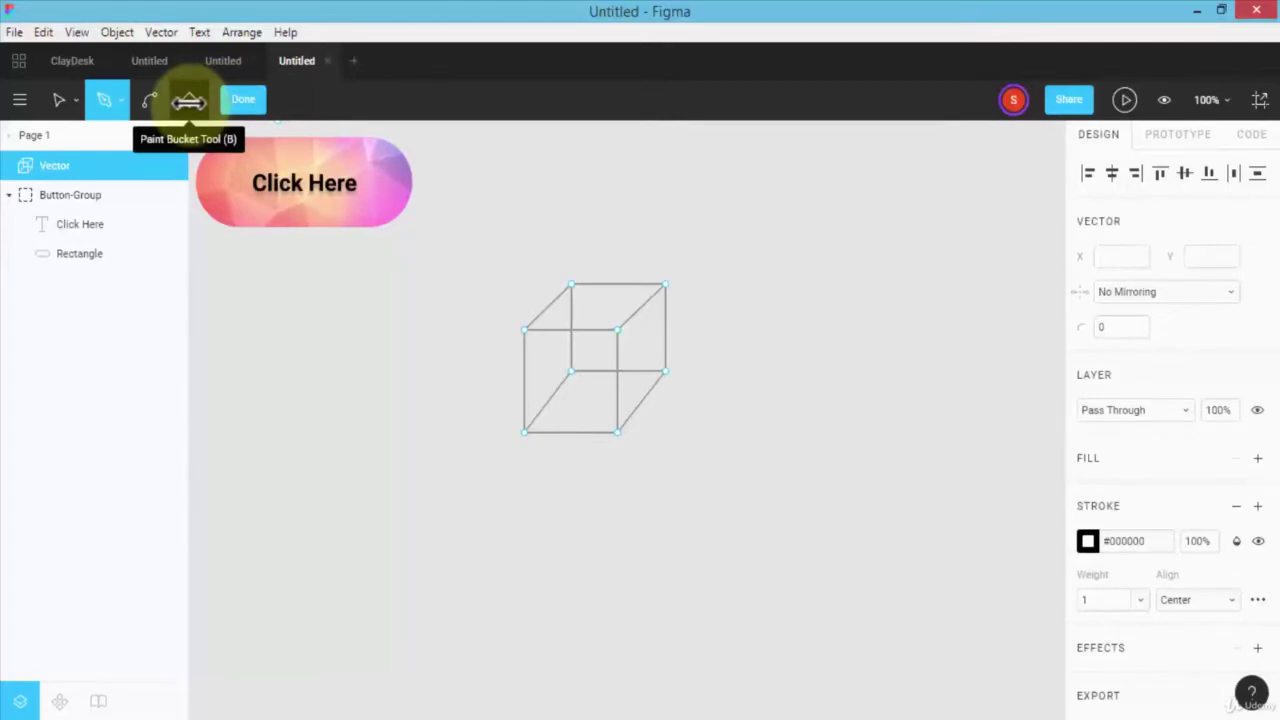
Step: Fill every face of the cube using the Paint Bucket
{"action": "left_click", "coordinate": [188, 100]}
{"action": "left_click", "coordinate": [551, 363]}
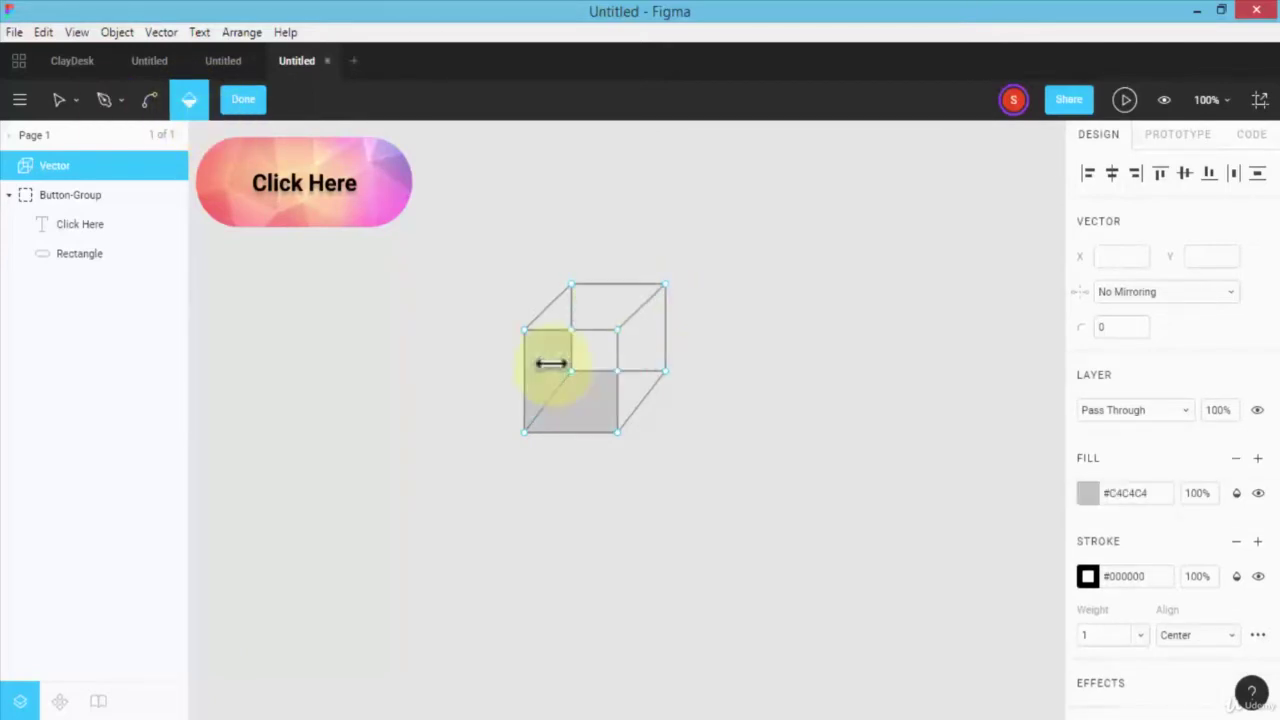
{"action": "left_click", "coordinate": [556, 301]}
{"action": "left_click", "coordinate": [590, 349]}
{"action": "left_click", "coordinate": [640, 340]}
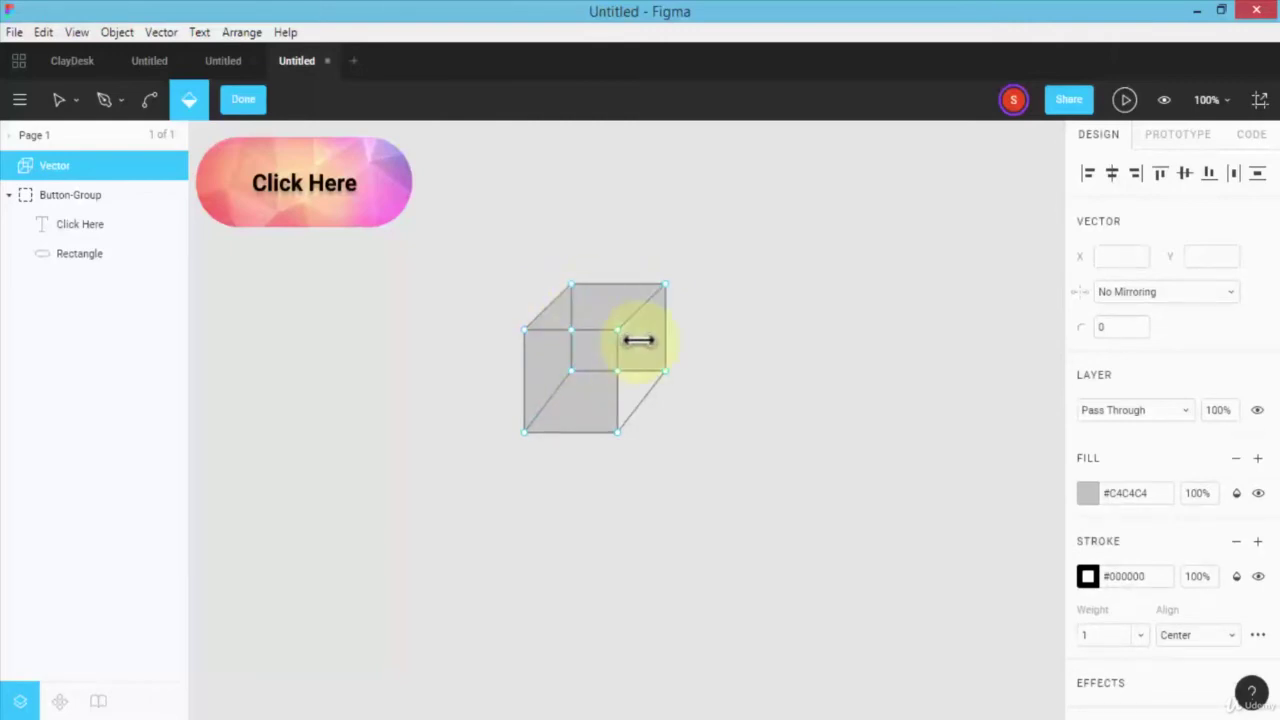
{"action": "left_click", "coordinate": [632, 374]}
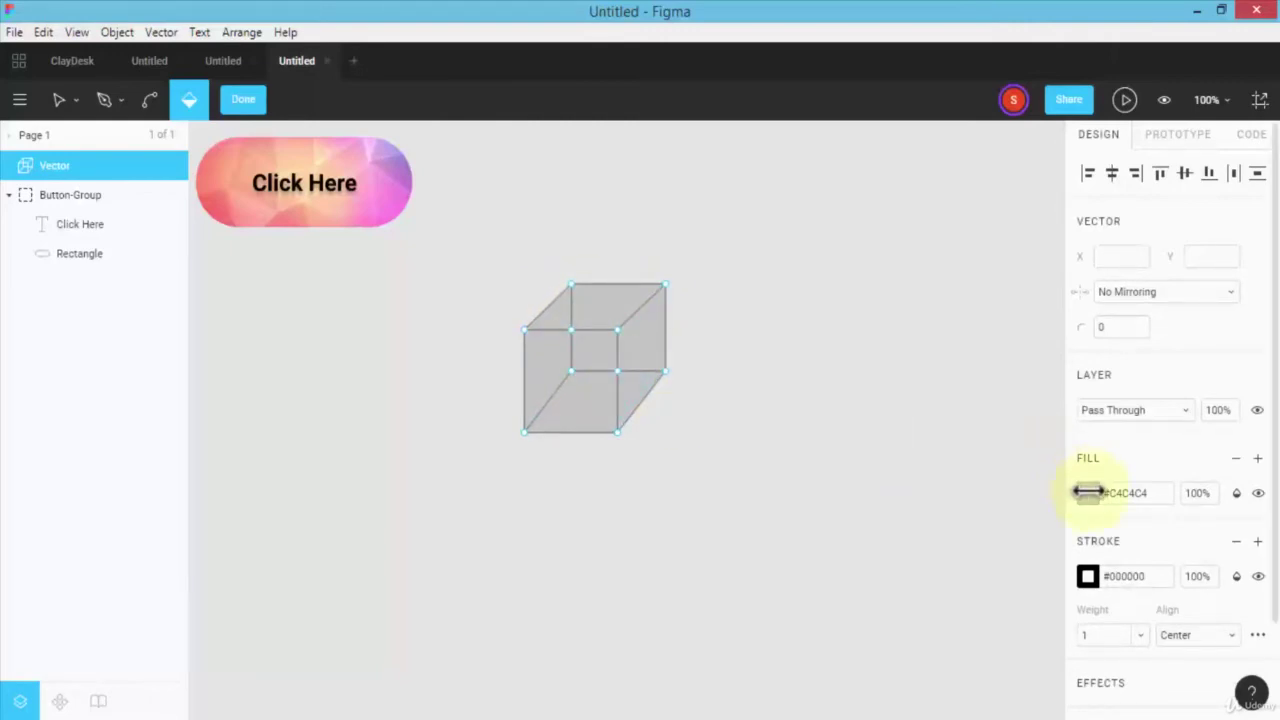
Step: Eyedrop the salmon #FF9A7C from the Click Here button as the cube's fill
{"action": "left_click", "coordinate": [1088, 492]}
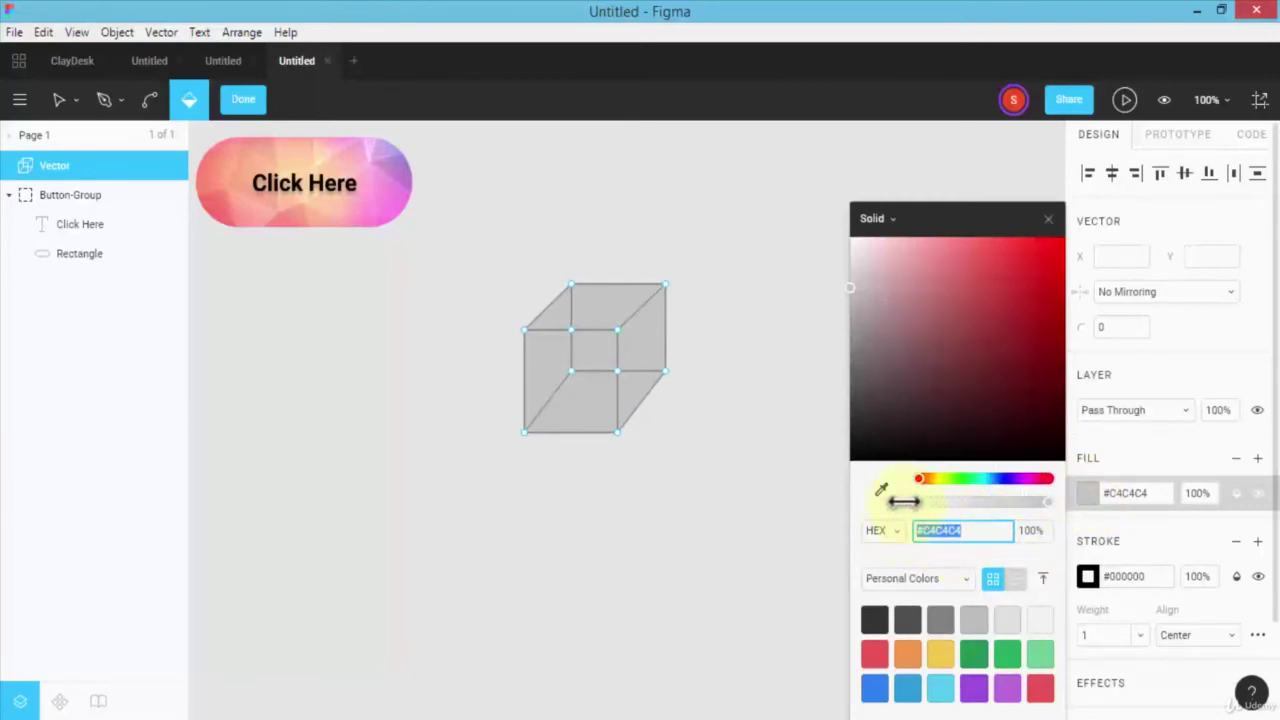
{"action": "left_click", "coordinate": [877, 486]}
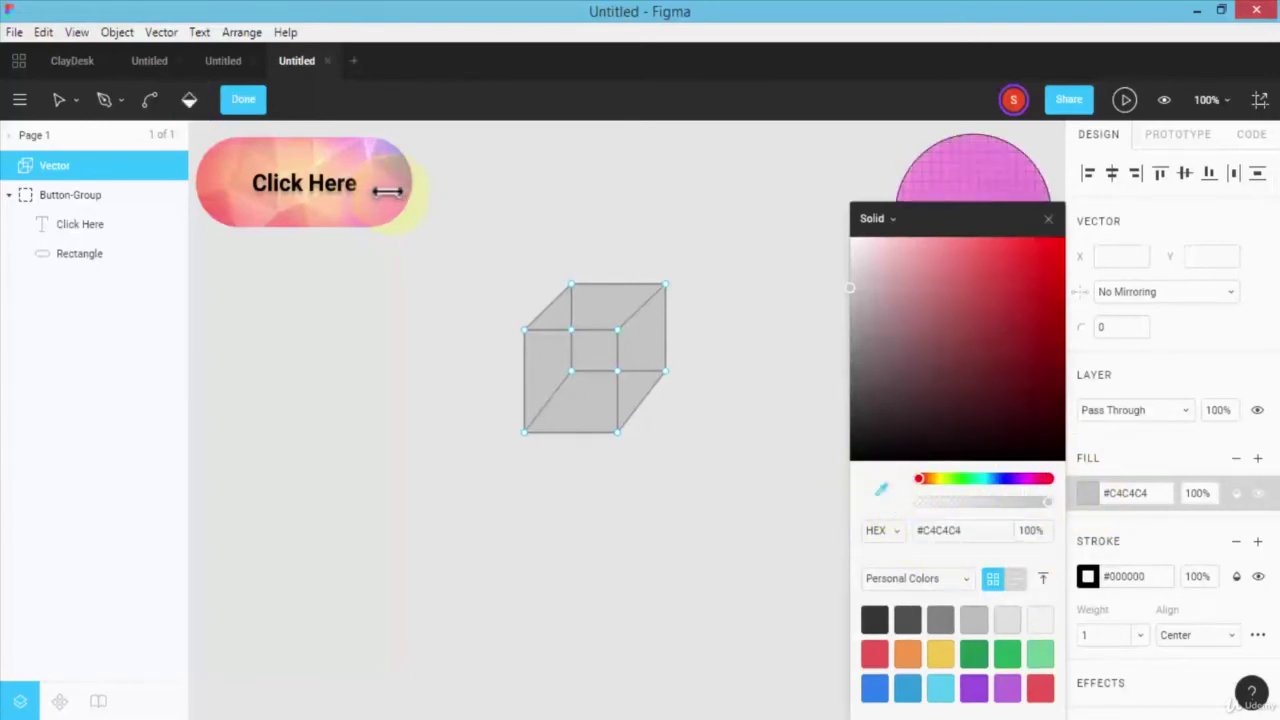
{"action": "left_click", "coordinate": [386, 191]}
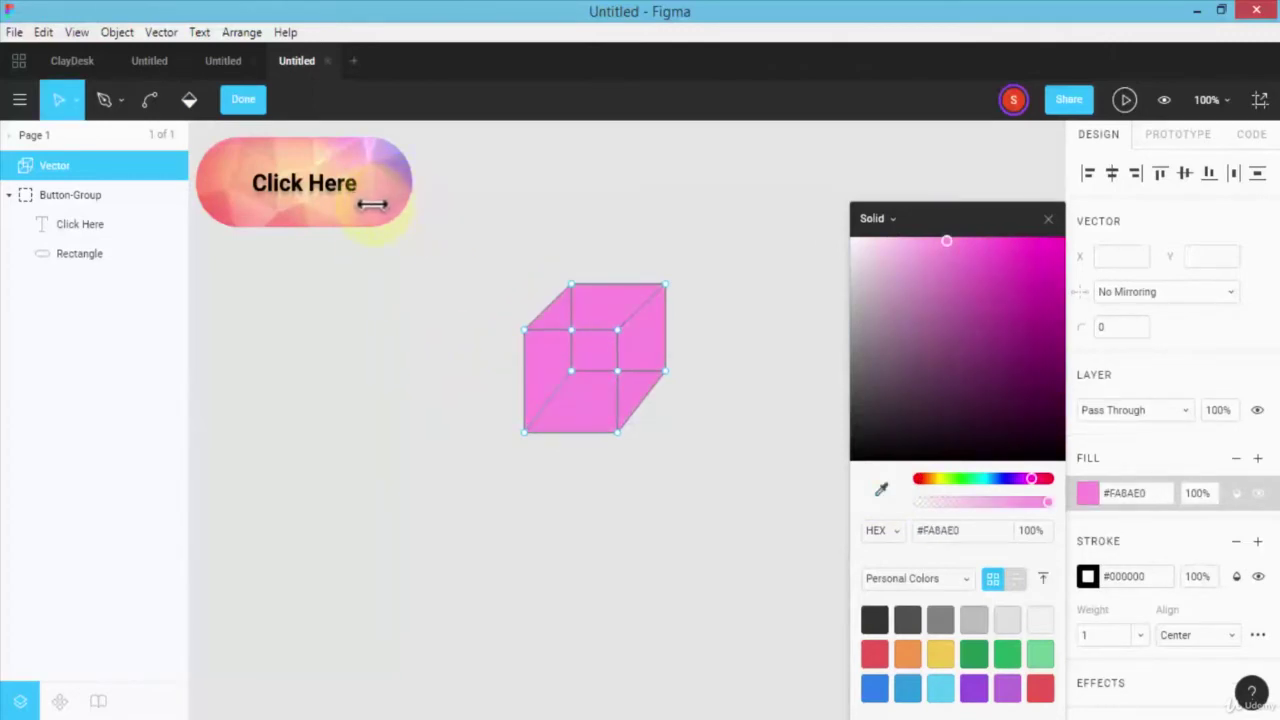
{"action": "left_click", "coordinate": [878, 487]}
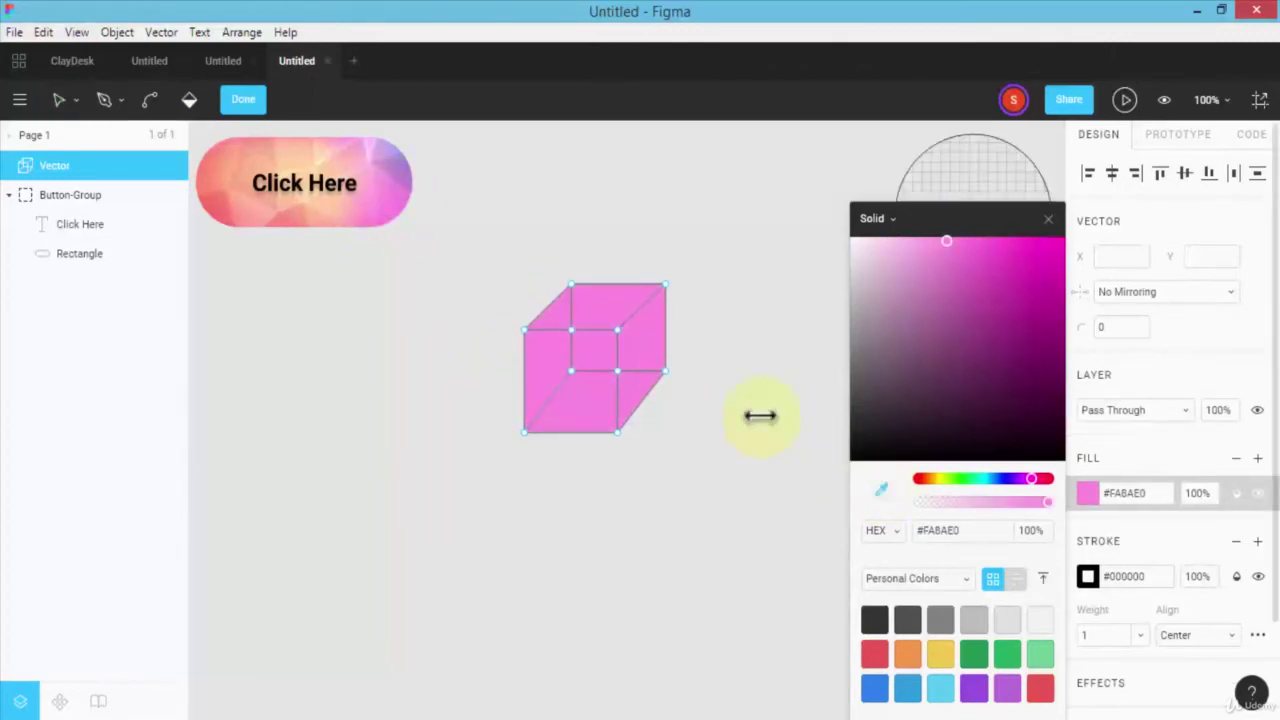
{"action": "left_click", "coordinate": [212, 172]}
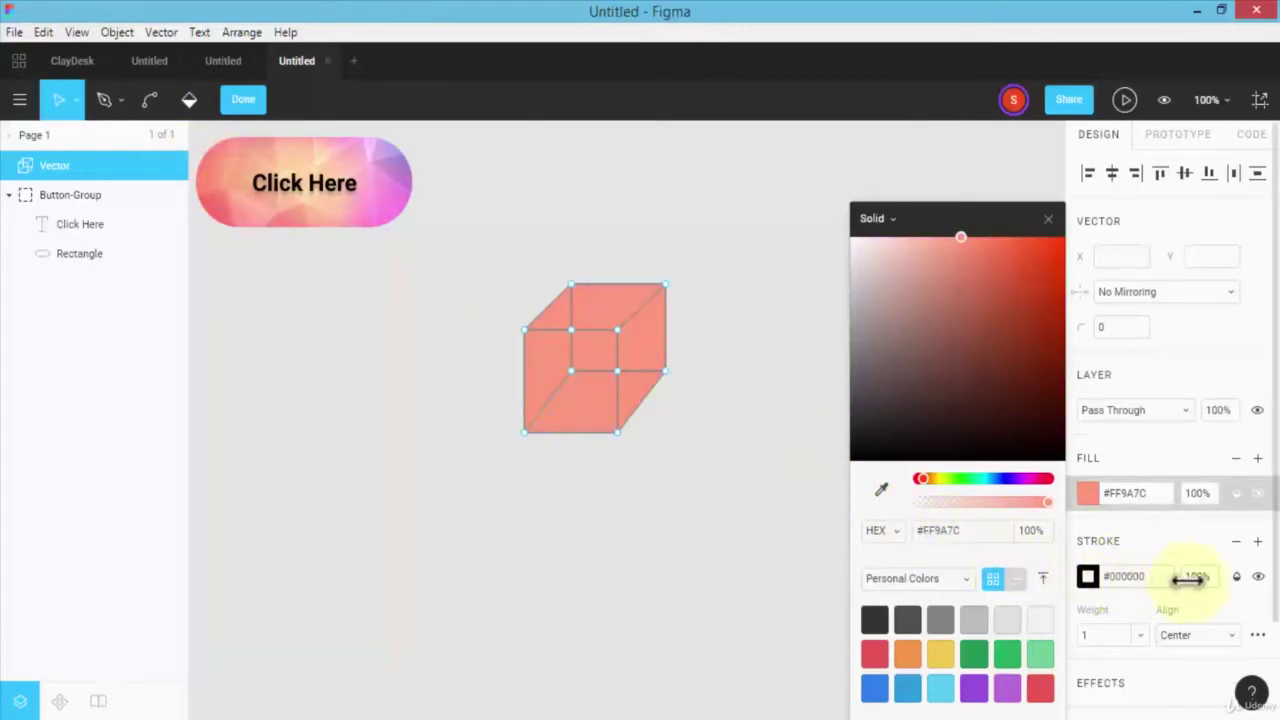
Step: Set the cube's black stroke to weight 5, aligned inside
{"action": "left_click", "coordinate": [1087, 576]}
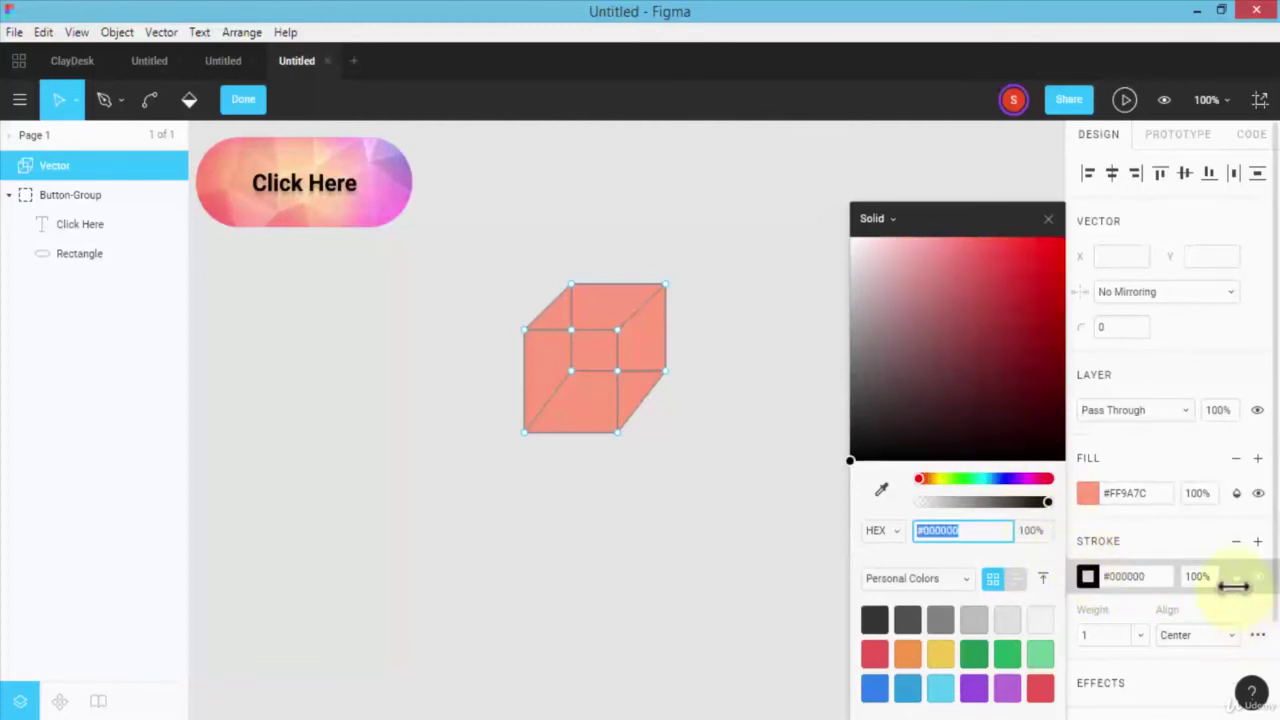
{"action": "left_click", "coordinate": [1104, 633]}
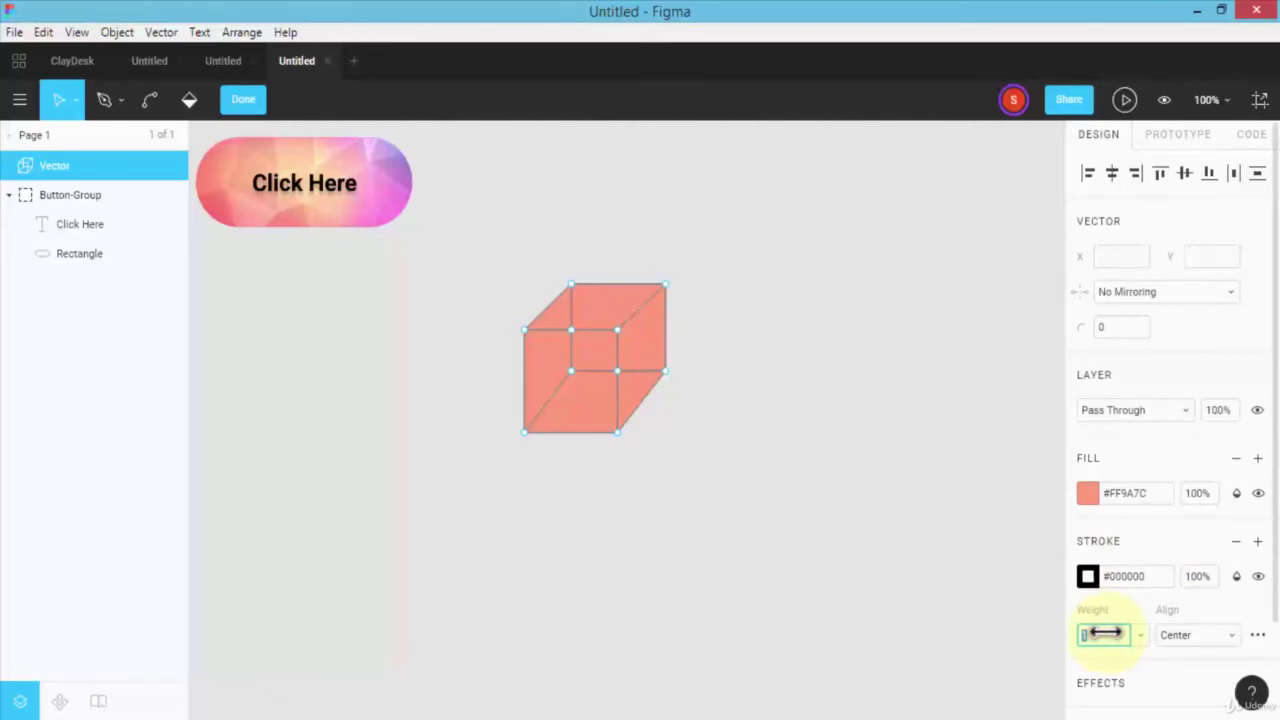
{"action": "type", "text": "5"}
{"action": "key", "text": "Return"}
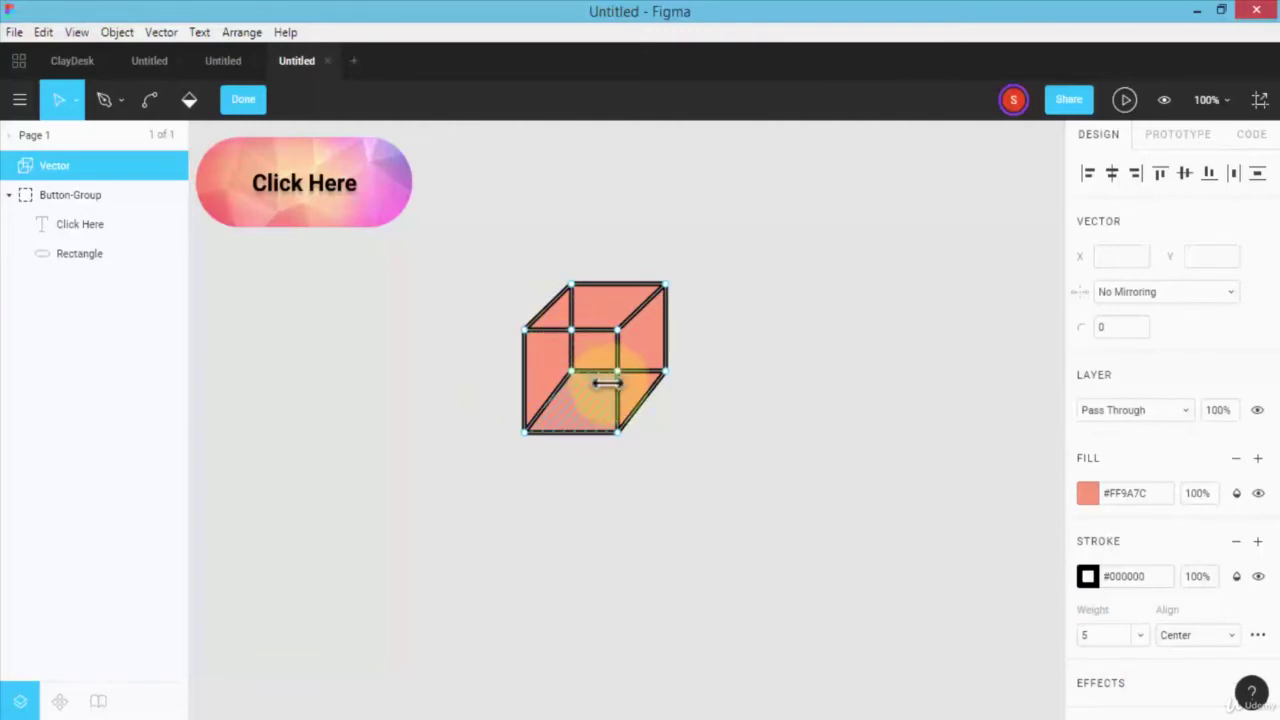
{"action": "left_click", "coordinate": [1195, 635]}
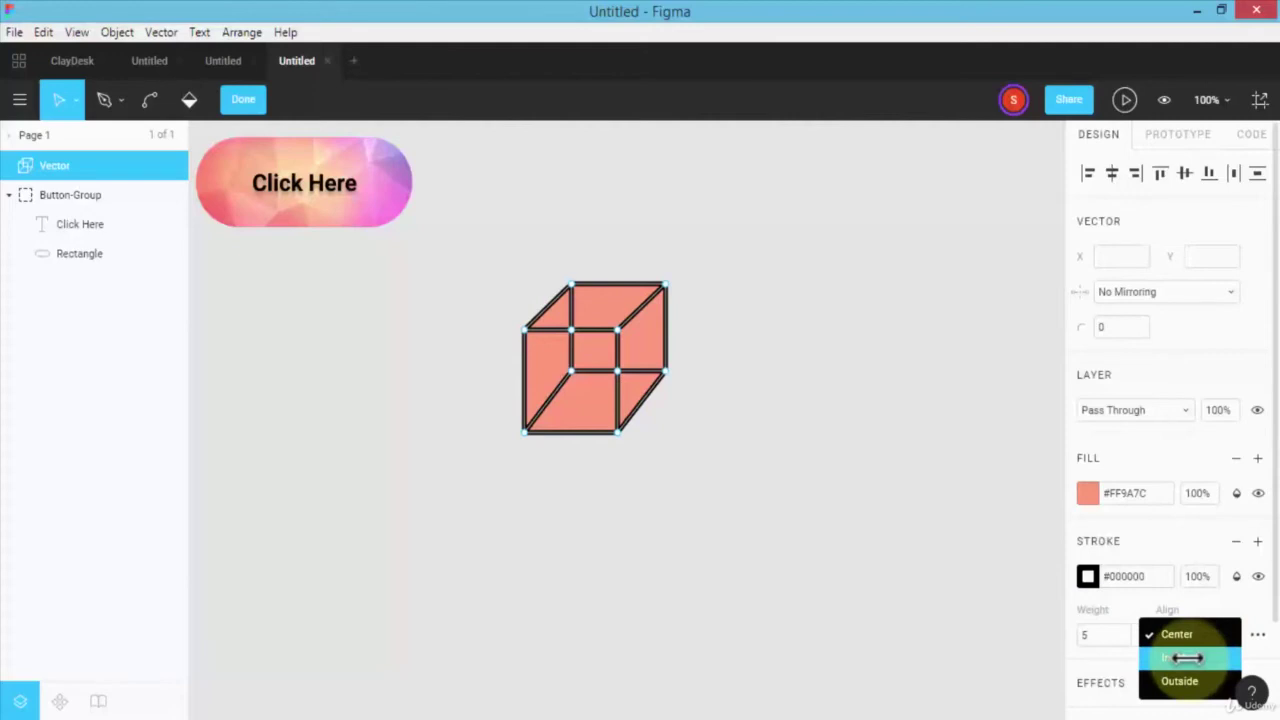
{"action": "left_click", "coordinate": [1187, 658]}
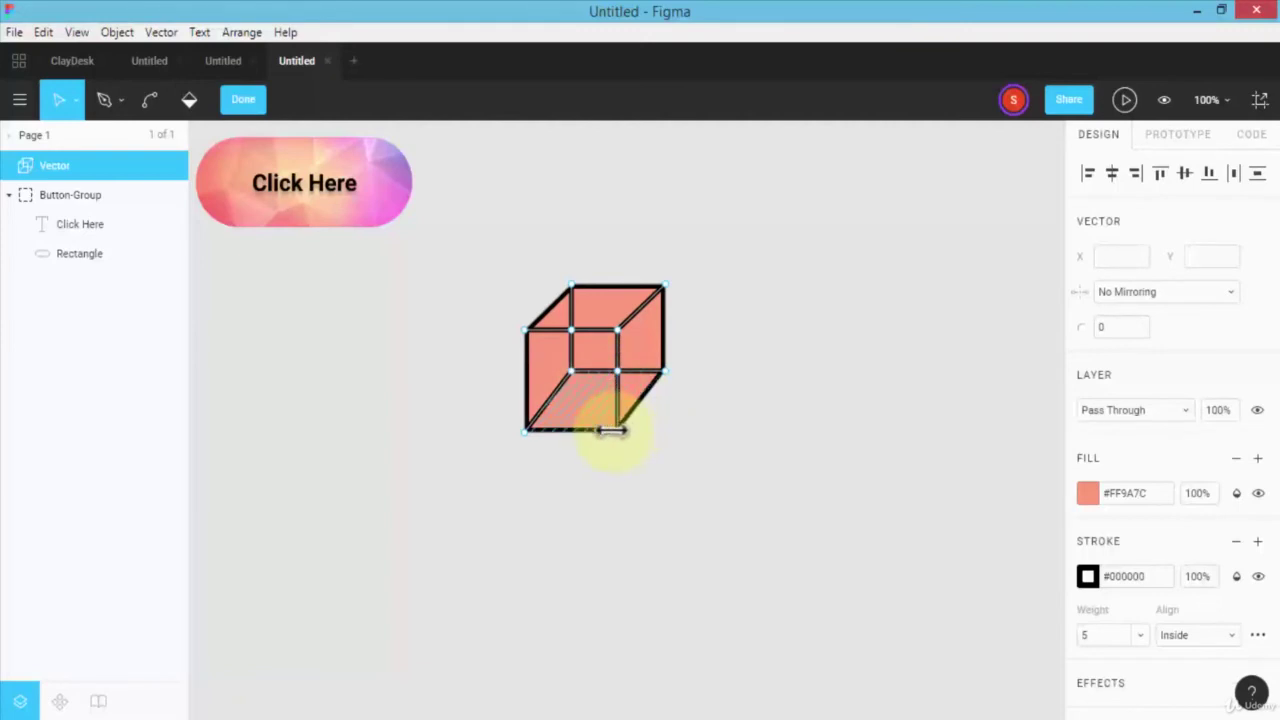
{"action": "mouse_move", "coordinate": [612, 428]}
{"action": "left_mouse_down"}
{"action": "mouse_move", "coordinate": [786, 502]}
{"action": "mouse_move", "coordinate": [620, 493]}
{"action": "mouse_move", "coordinate": [618, 429]}
{"action": "left_mouse_up"}
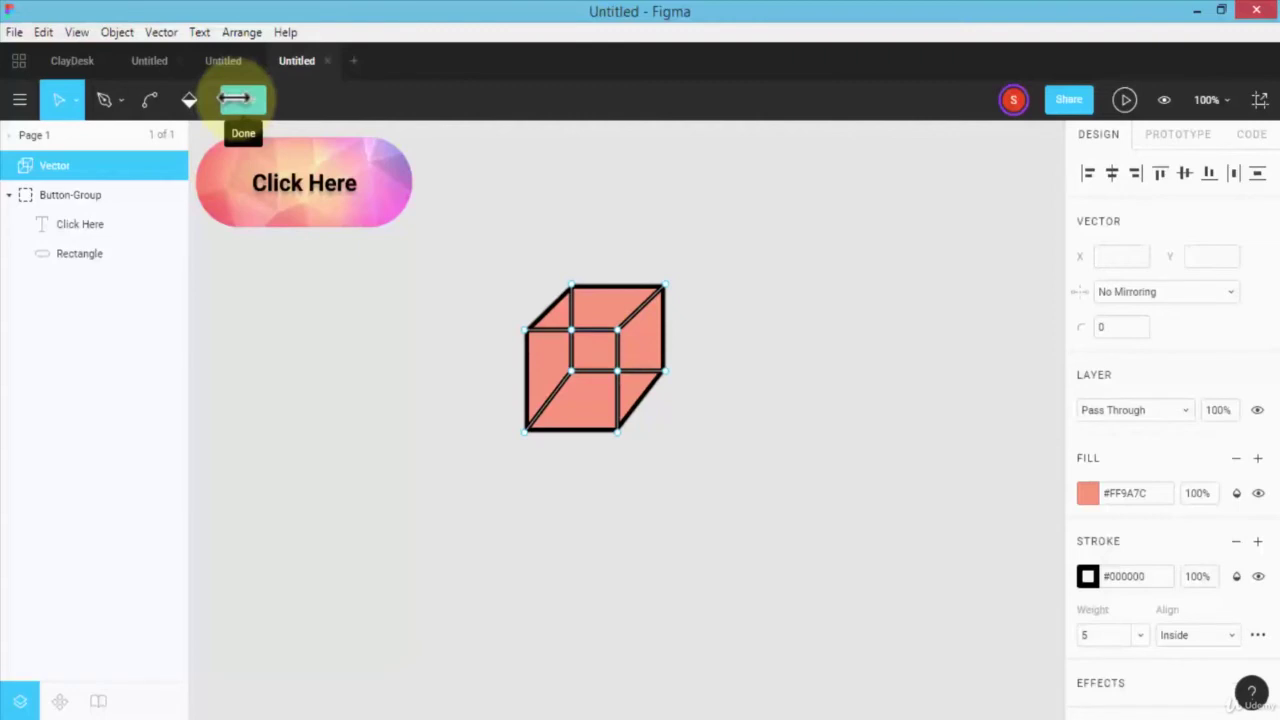
Step: Exit path editing, scale the cube to about 430×436, and raise it level with the button
{"action": "left_click", "coordinate": [245, 99]}
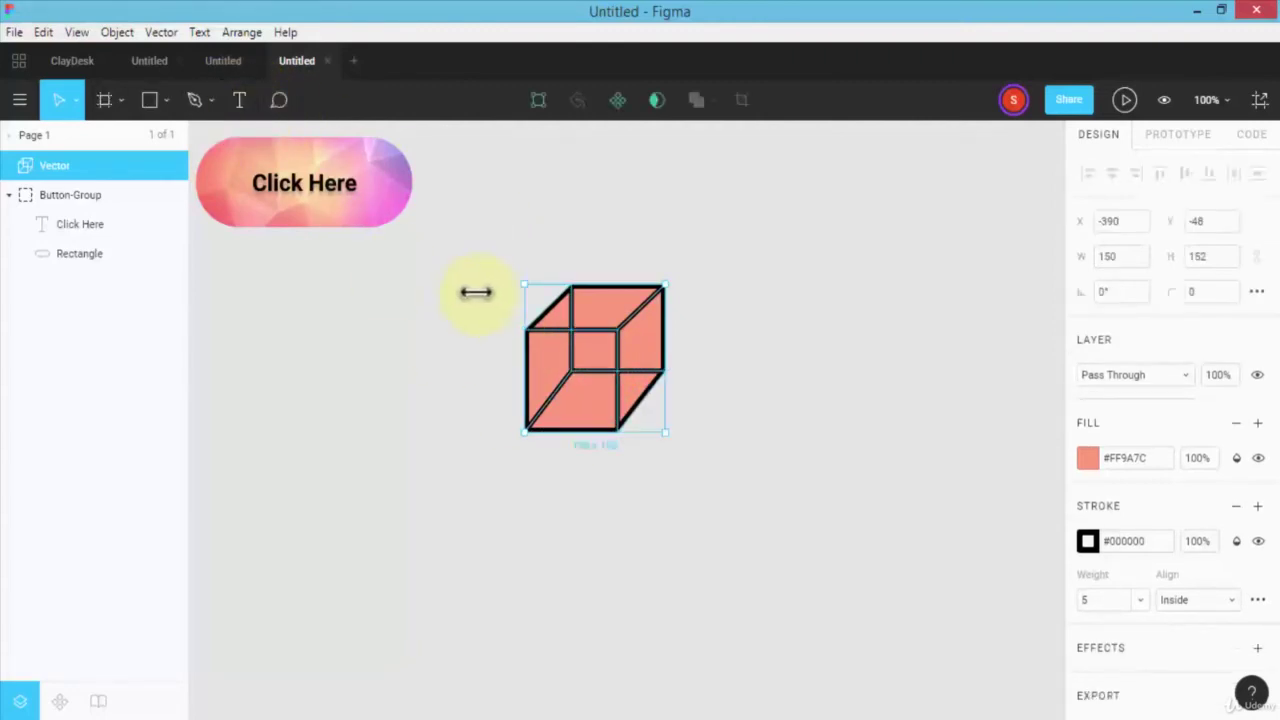
{"action": "mouse_move", "coordinate": [571, 346]}
{"action": "left_mouse_down"}
{"action": "mouse_move", "coordinate": [519, 370]}
{"action": "mouse_move", "coordinate": [514, 357]}
{"action": "left_mouse_up"}
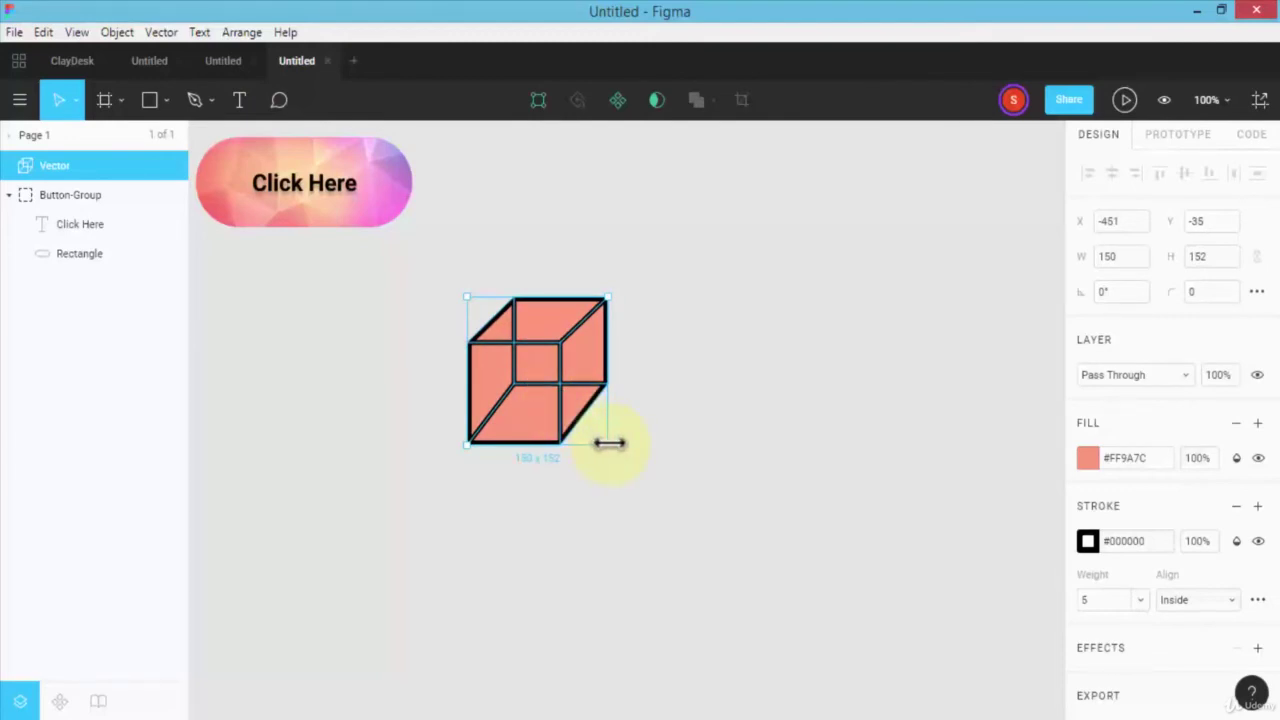
{"action": "left_click_drag", "start_coordinate": [609, 443], "coordinate": [893, 650]}
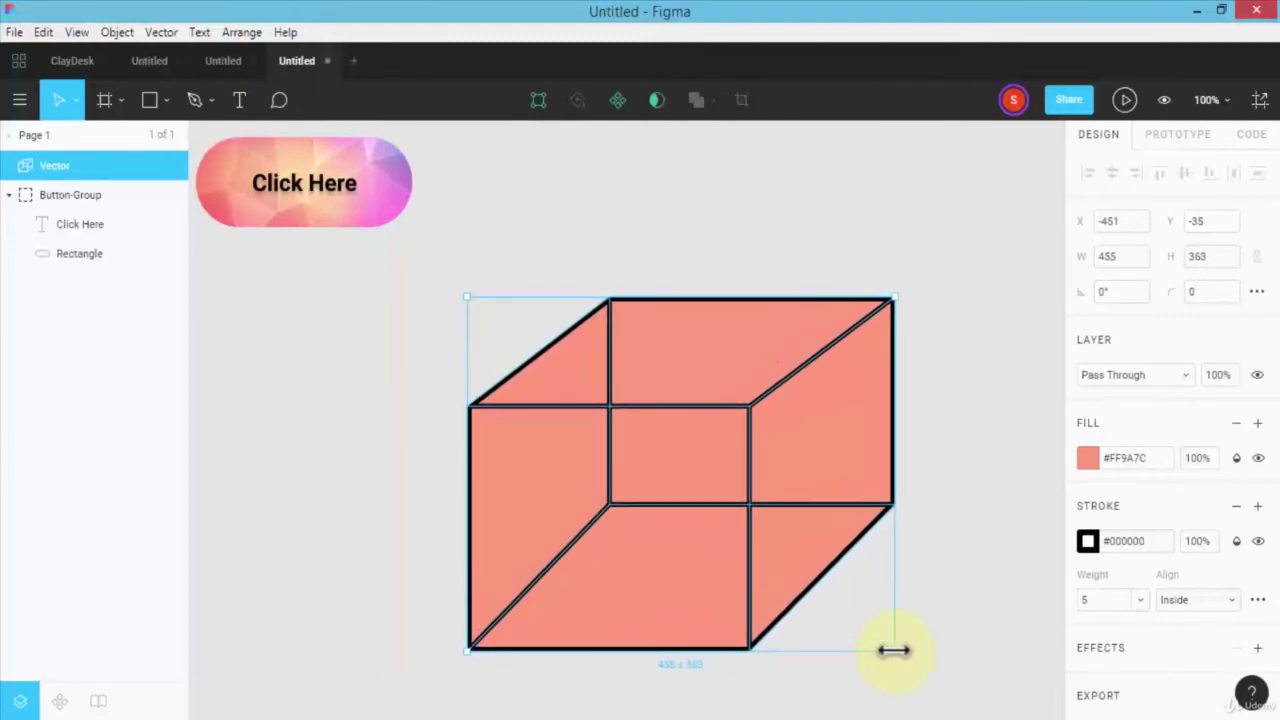
{"action": "key", "text": "shift"}
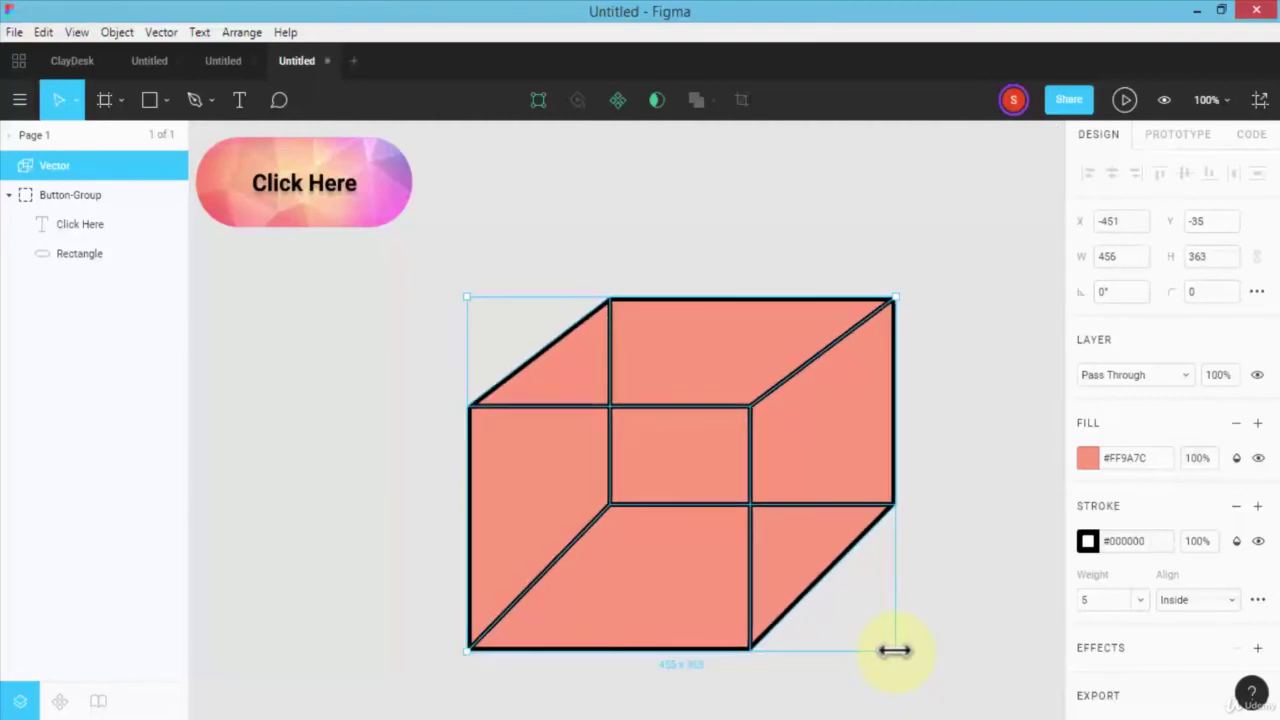
{"action": "key", "text": "shift"}
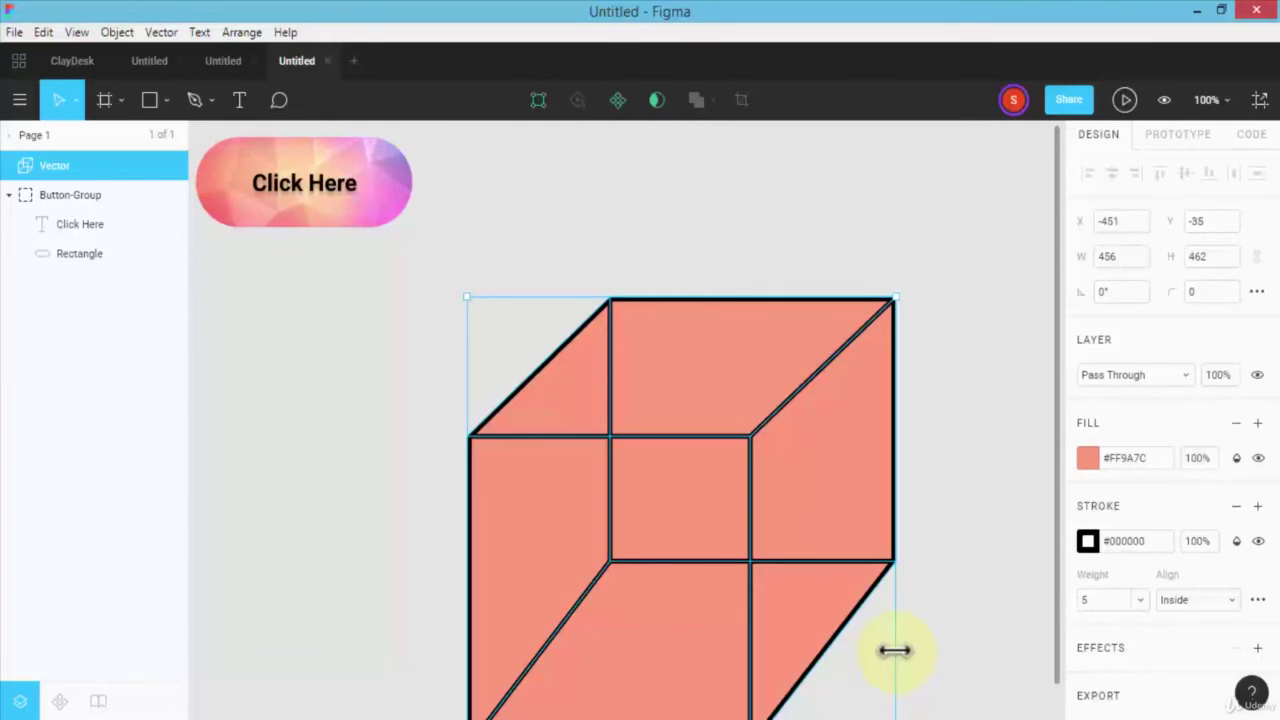
{"action": "key", "text": "shift"}
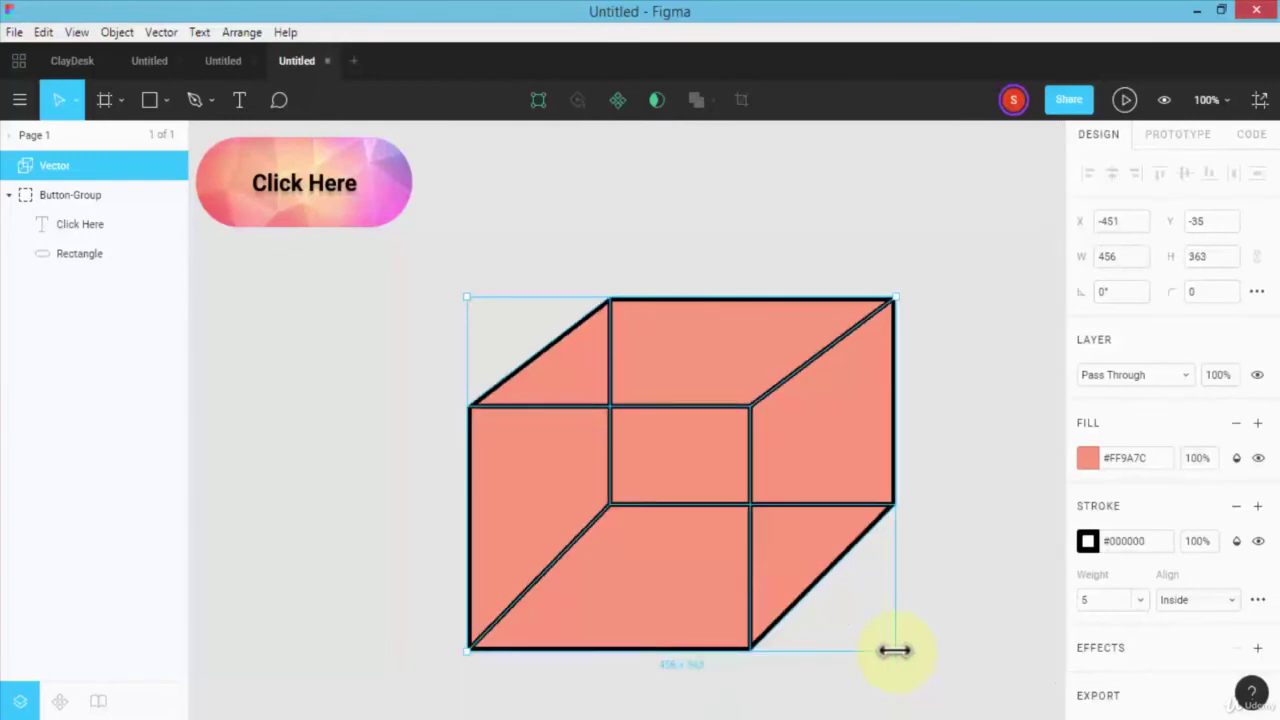
{"action": "mouse_move", "coordinate": [895, 651]}
{"action": "left_mouse_down"}
{"action": "mouse_move", "coordinate": [837, 574]}
{"action": "mouse_move", "coordinate": [706, 563]}
{"action": "mouse_move", "coordinate": [826, 509]}
{"action": "mouse_move", "coordinate": [609, 567]}
{"action": "mouse_move", "coordinate": [871, 471]}
{"action": "mouse_move", "coordinate": [777, 643]}
{"action": "mouse_move", "coordinate": [706, 606]}
{"action": "mouse_move", "coordinate": [811, 609]}
{"action": "mouse_move", "coordinate": [870, 650]}
{"action": "left_mouse_up"}
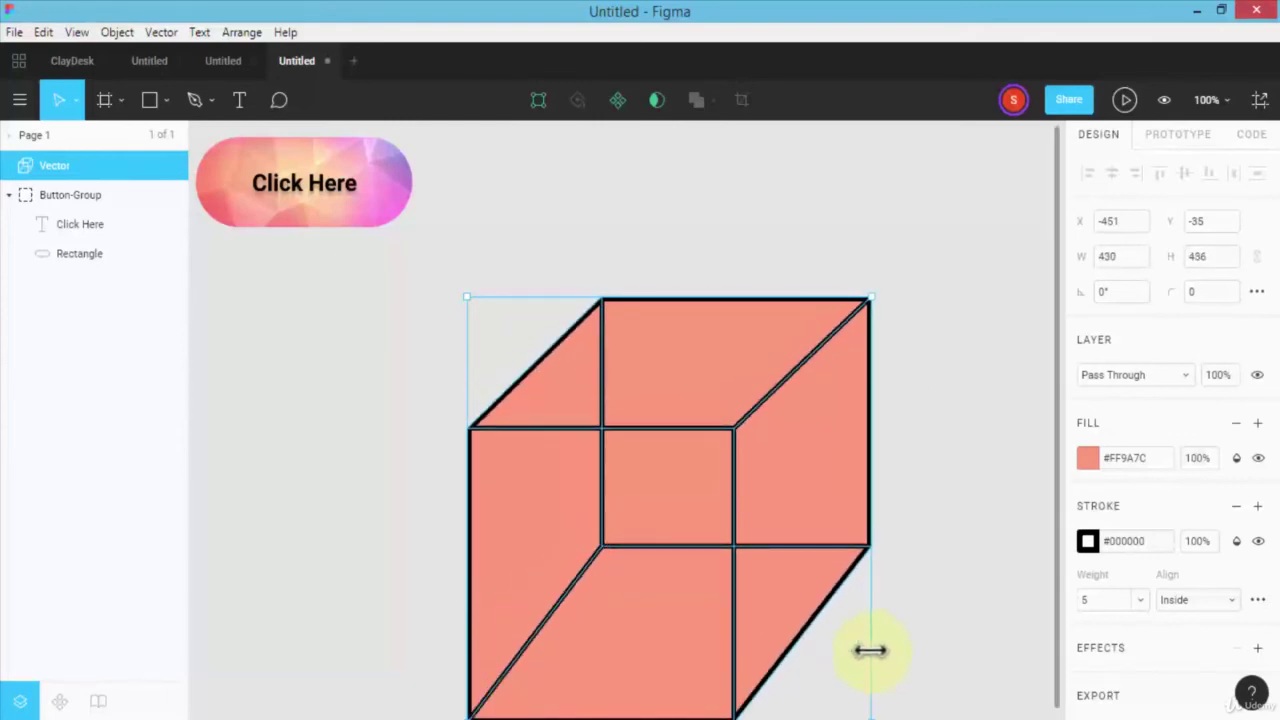
{"action": "left_click_drag", "start_coordinate": [586, 537], "coordinate": [576, 423]}
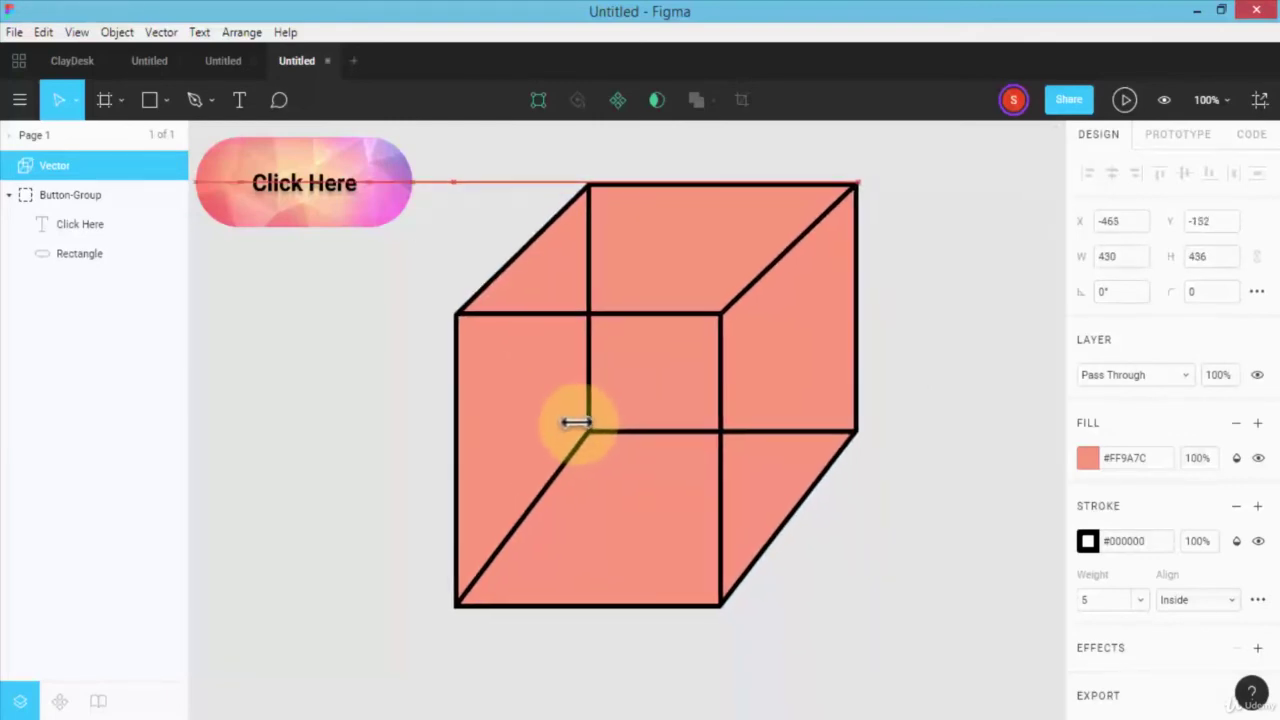
Step: Change the cube's fill to the yellow #F2C94C personal colour
{"action": "double_click", "coordinate": [621, 390]}
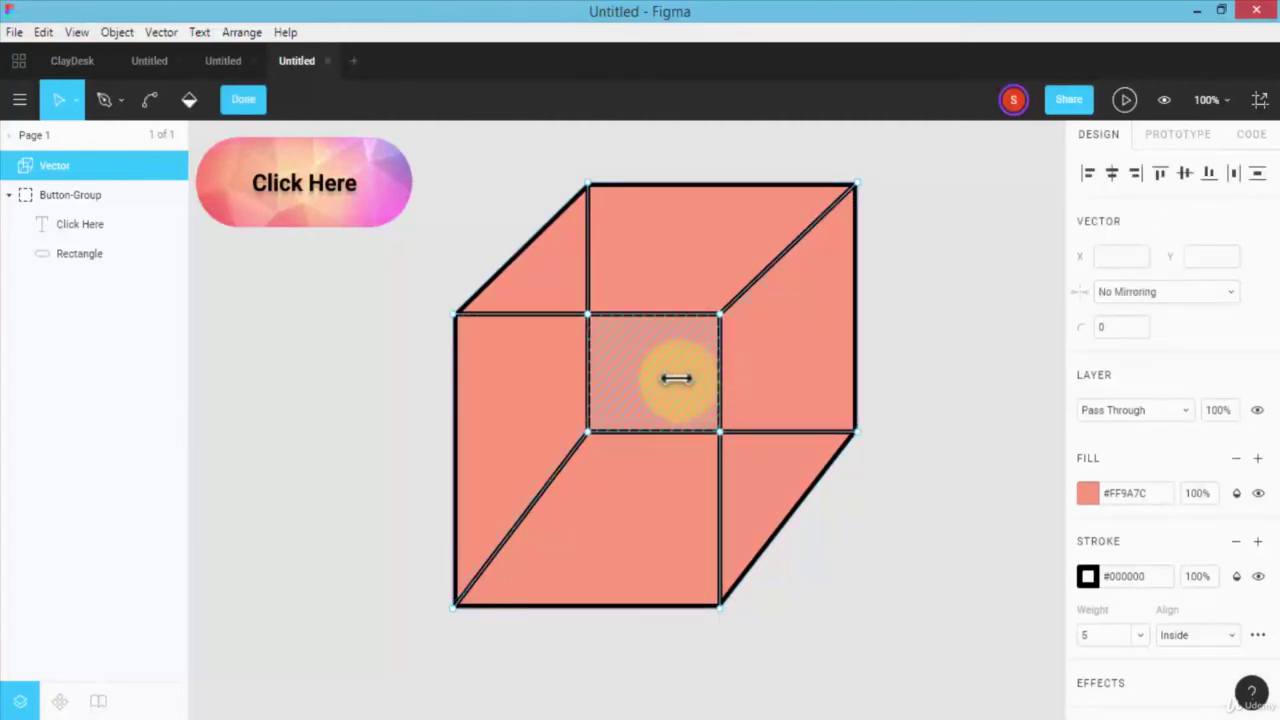
{"action": "left_click", "coordinate": [1087, 493]}
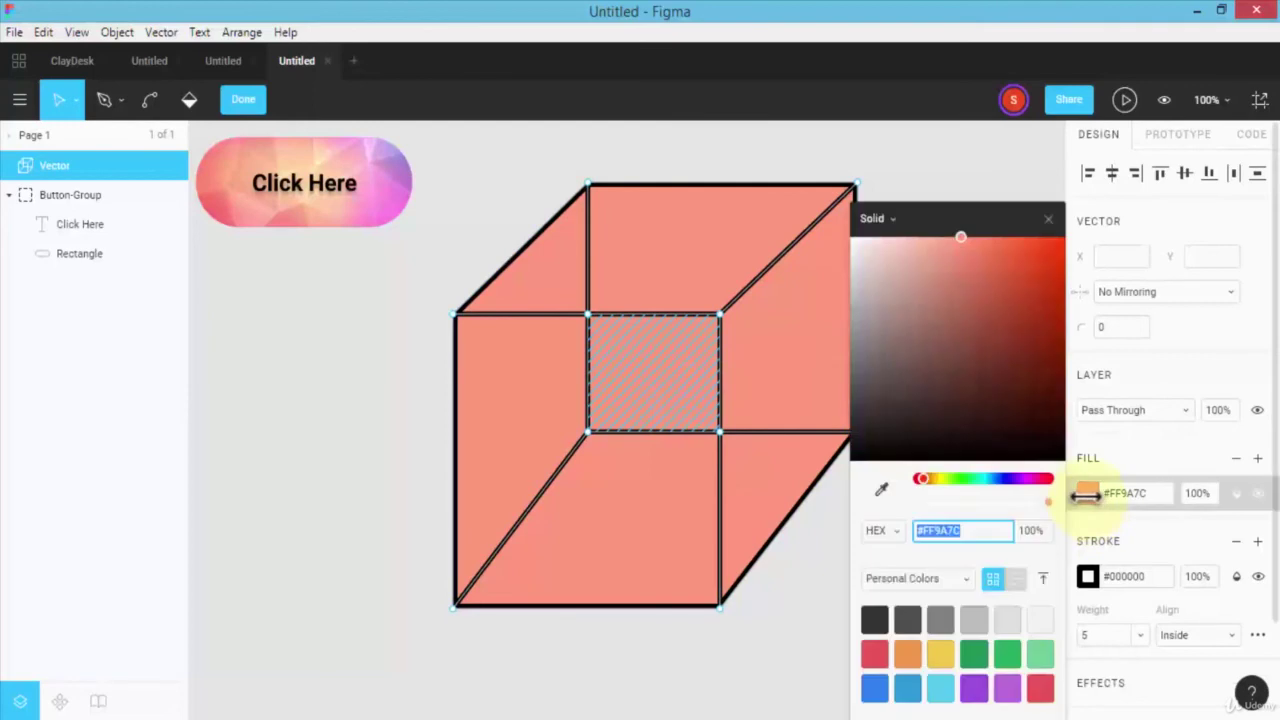
{"action": "left_click", "coordinate": [938, 652]}
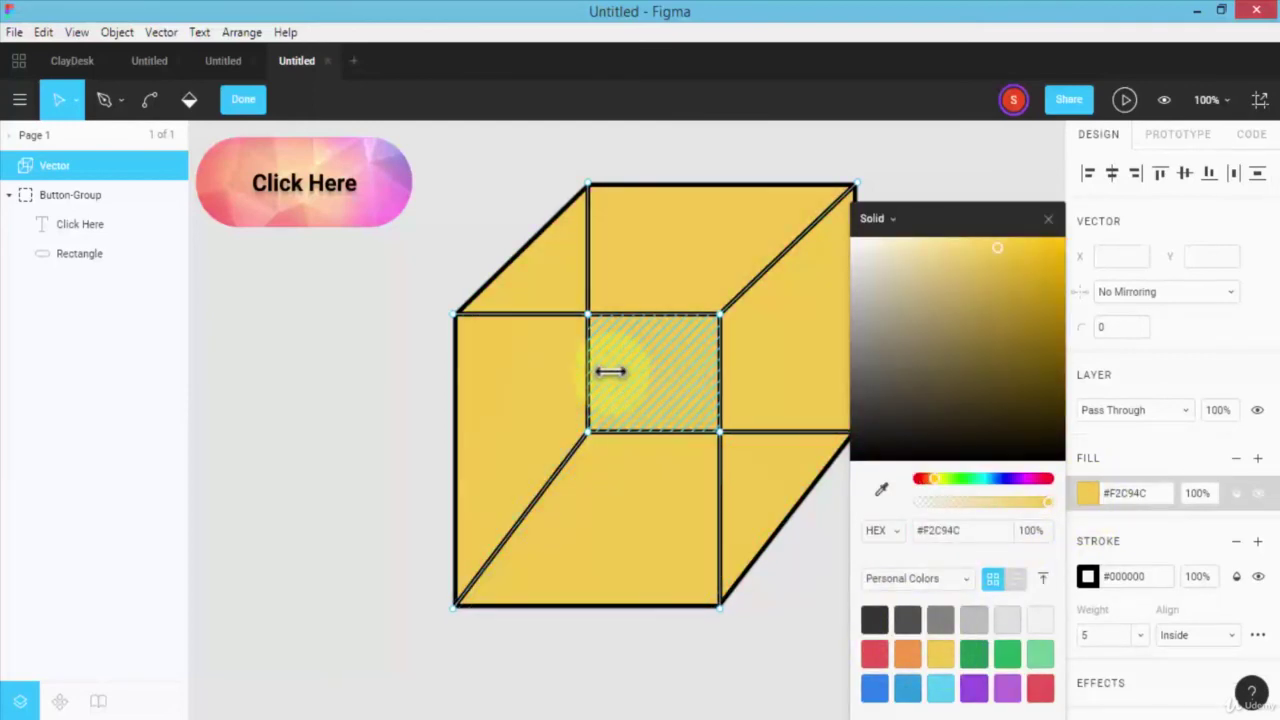
{"action": "key", "text": "Escape"}
Step: Test-drag an inner cube vertex, undo the move, and deselect
{"action": "double_click", "coordinate": [686, 311]}
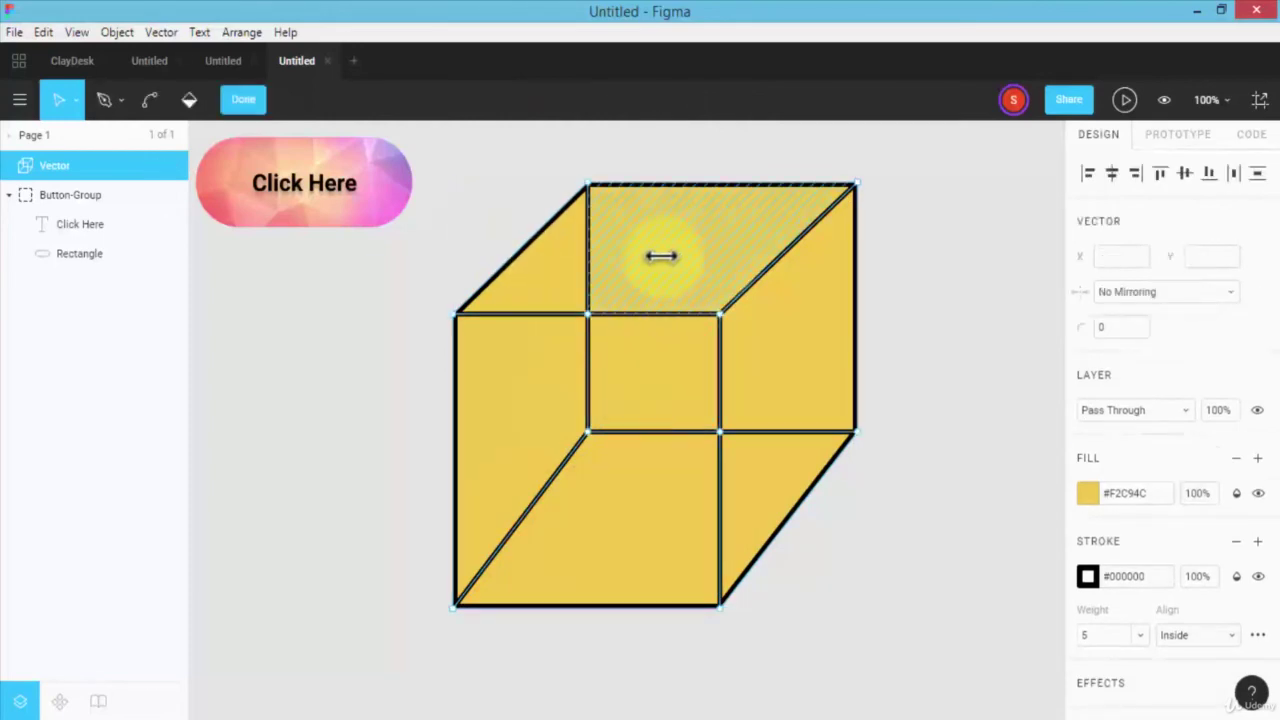
{"action": "left_click_drag", "start_coordinate": [716, 313], "coordinate": [508, 424]}
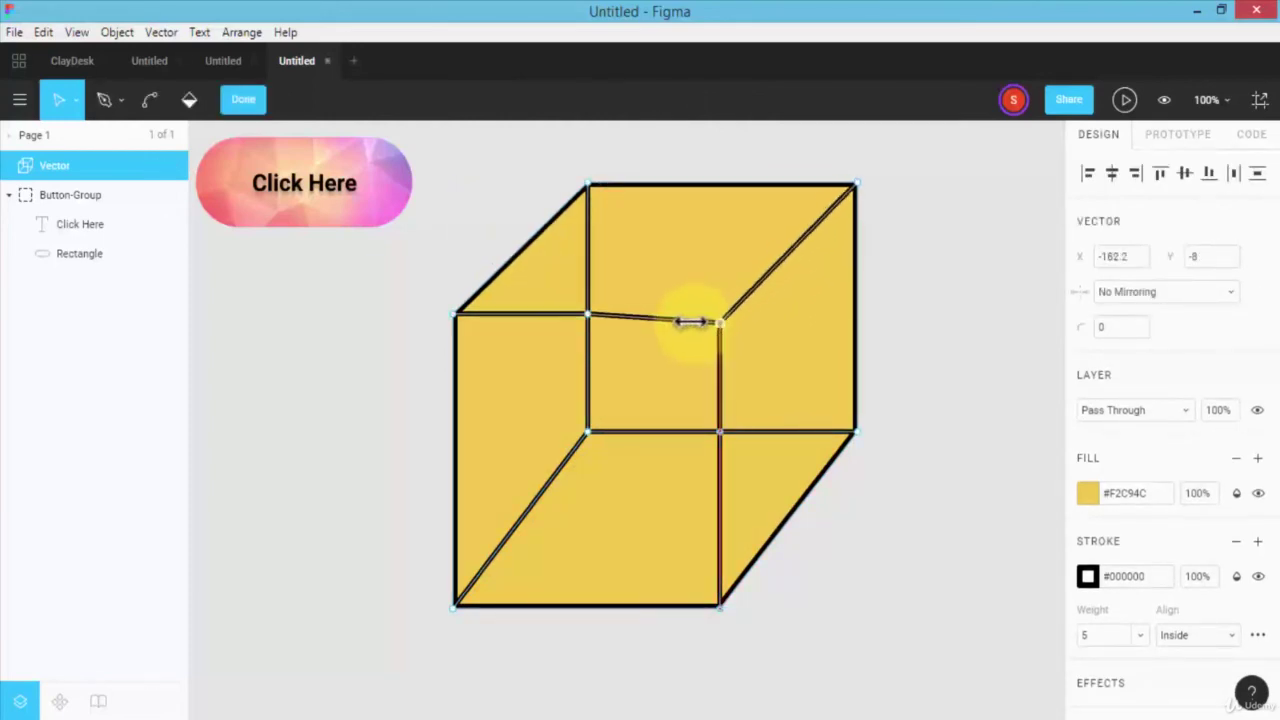
{"action": "key", "text": "ctrl+z"}
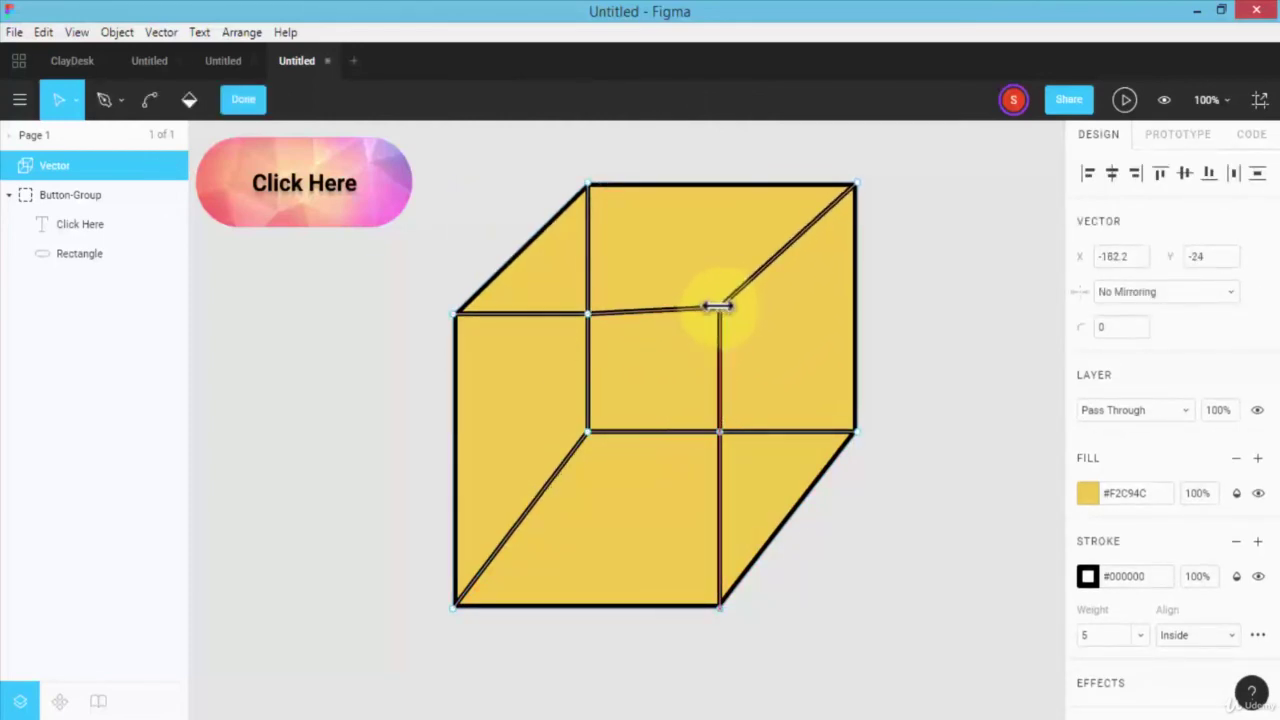
{"action": "left_click", "coordinate": [385, 406]}
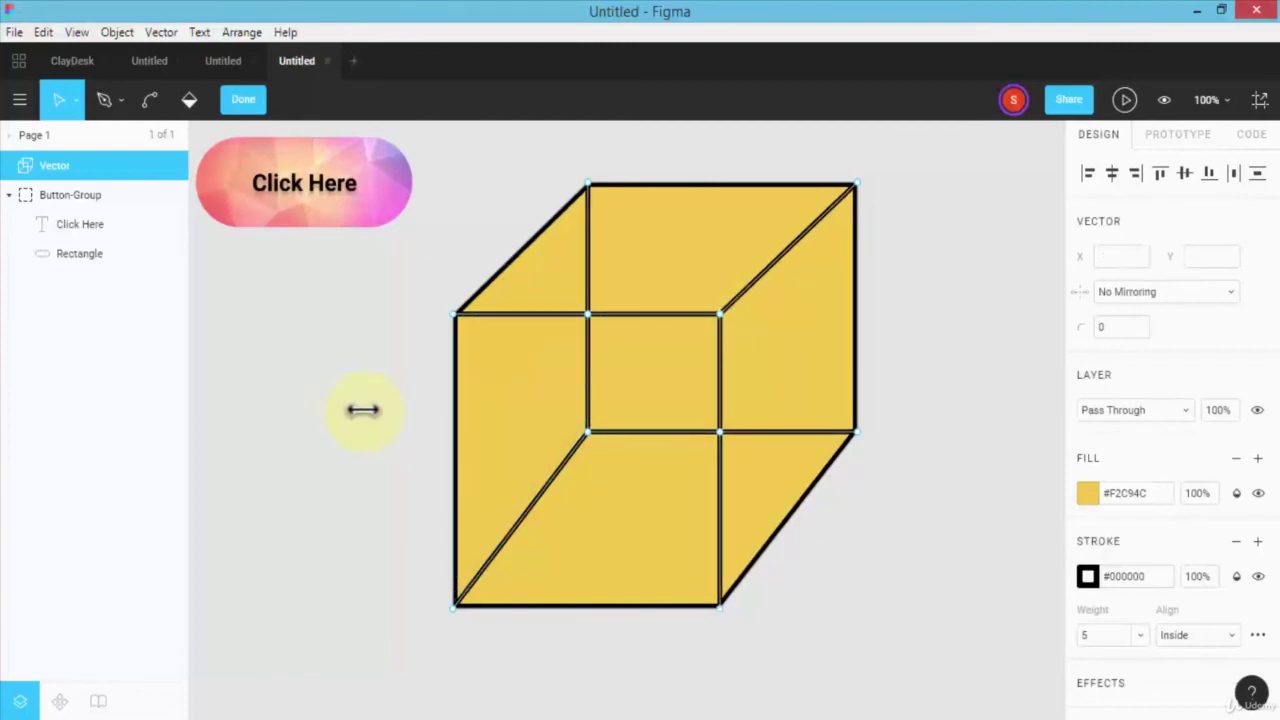